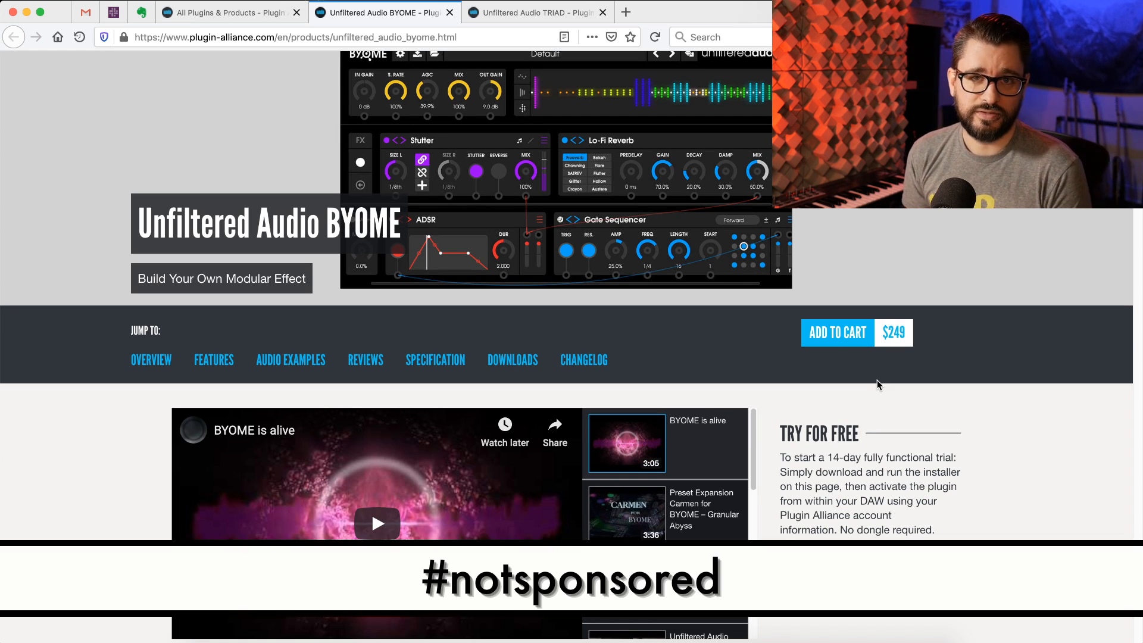
left_click(675, 638)
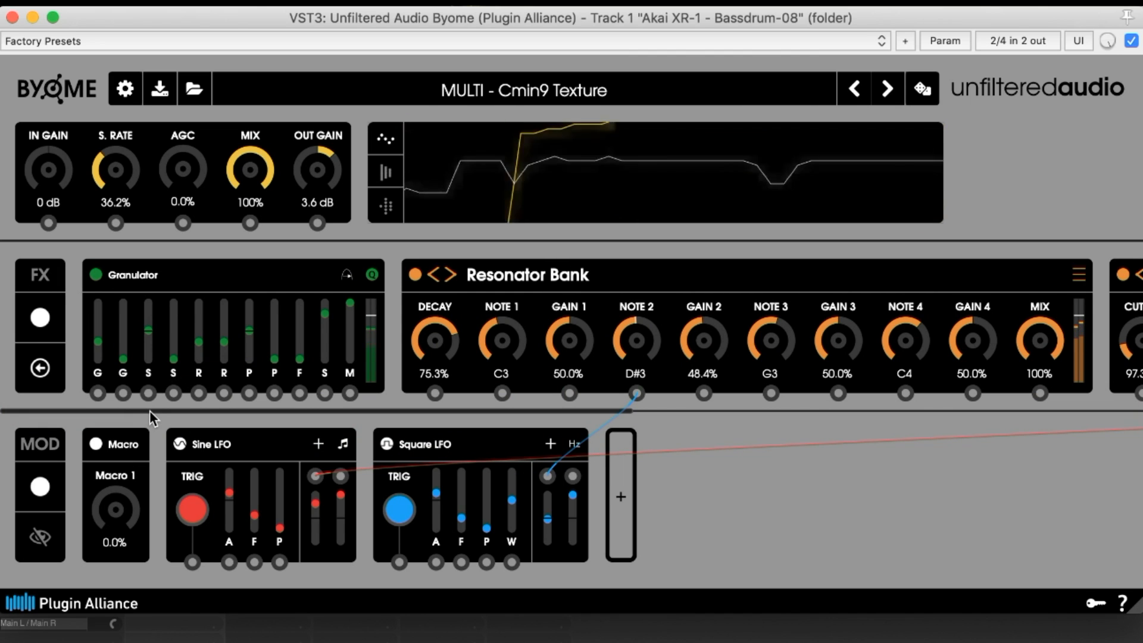
Play back the project through the currently loaded delay preset in the effect chain
left_click_drag(149, 411, 765, 391)
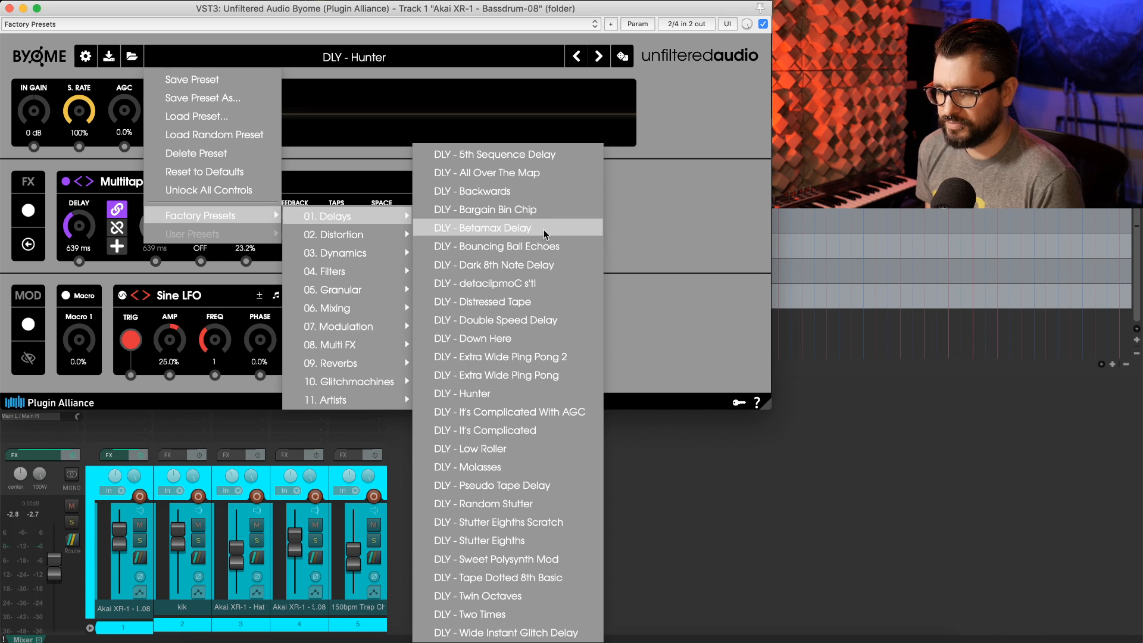
left_click(546, 233)
key("space")
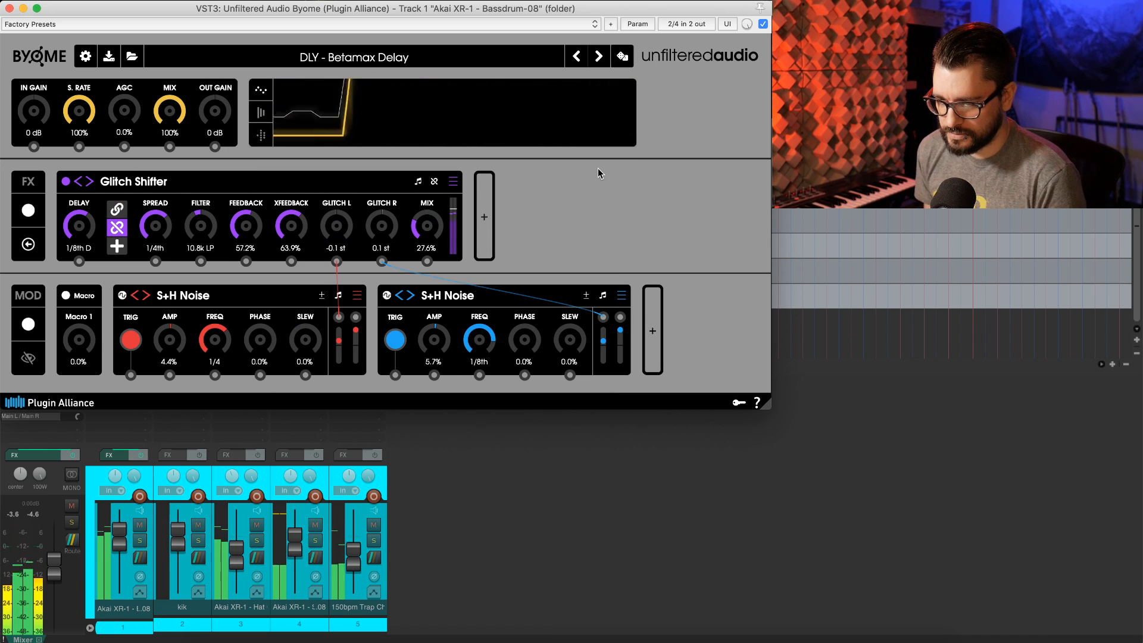
Load the factory distortion preset DIST - Nervous Breakdown and play the project through it
left_click(391, 60)
mouse_move(234, 216)
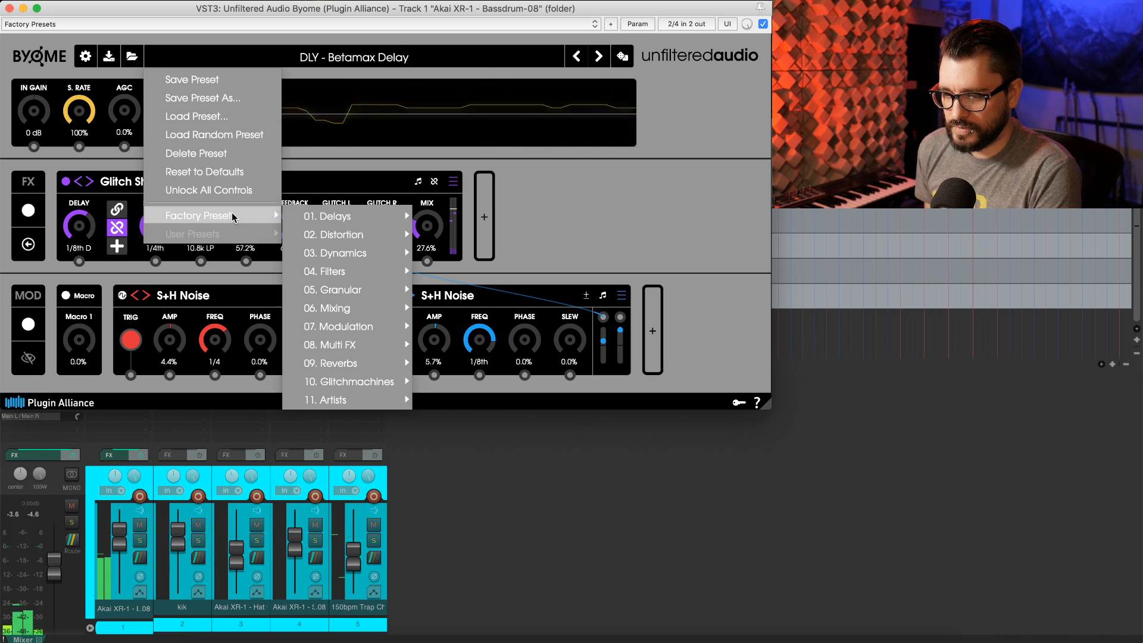
mouse_move(374, 230)
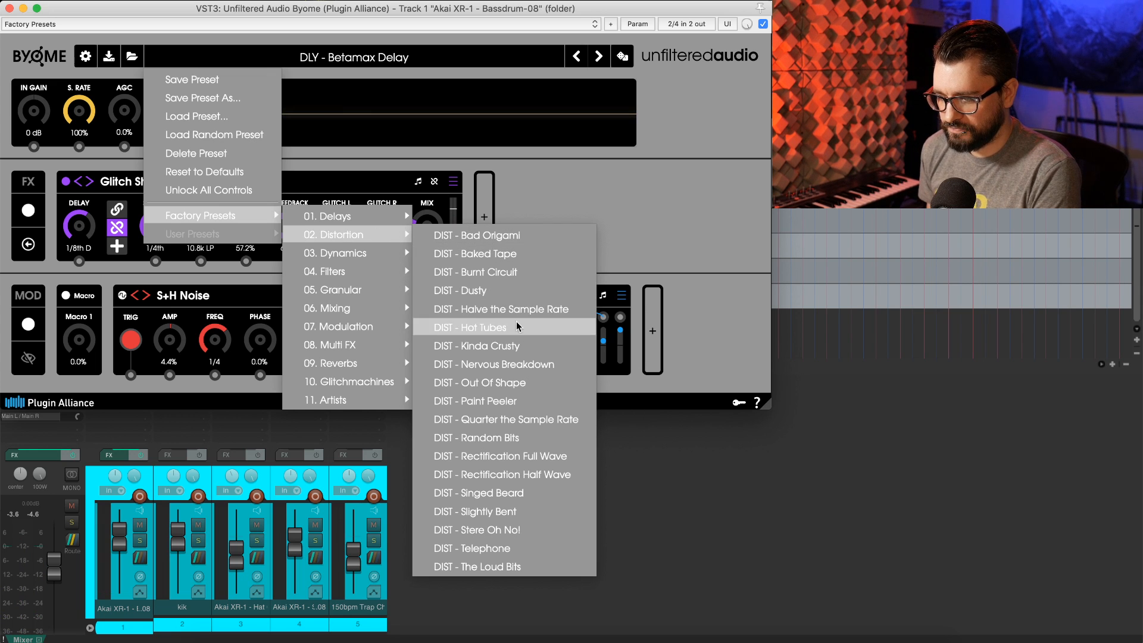
left_click(530, 365)
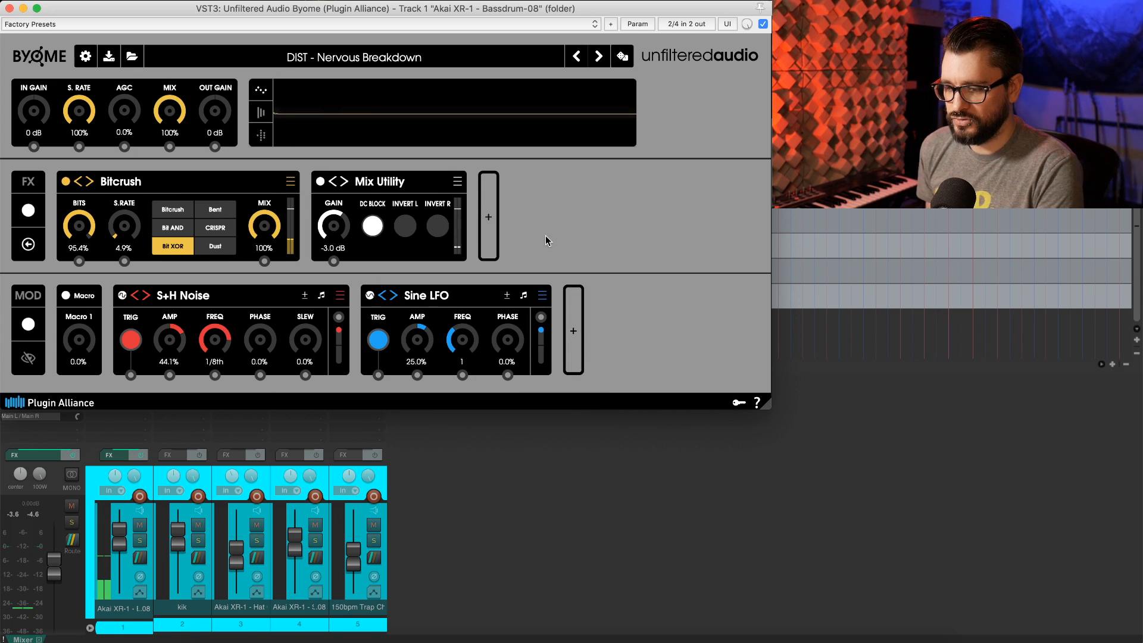
key("space")
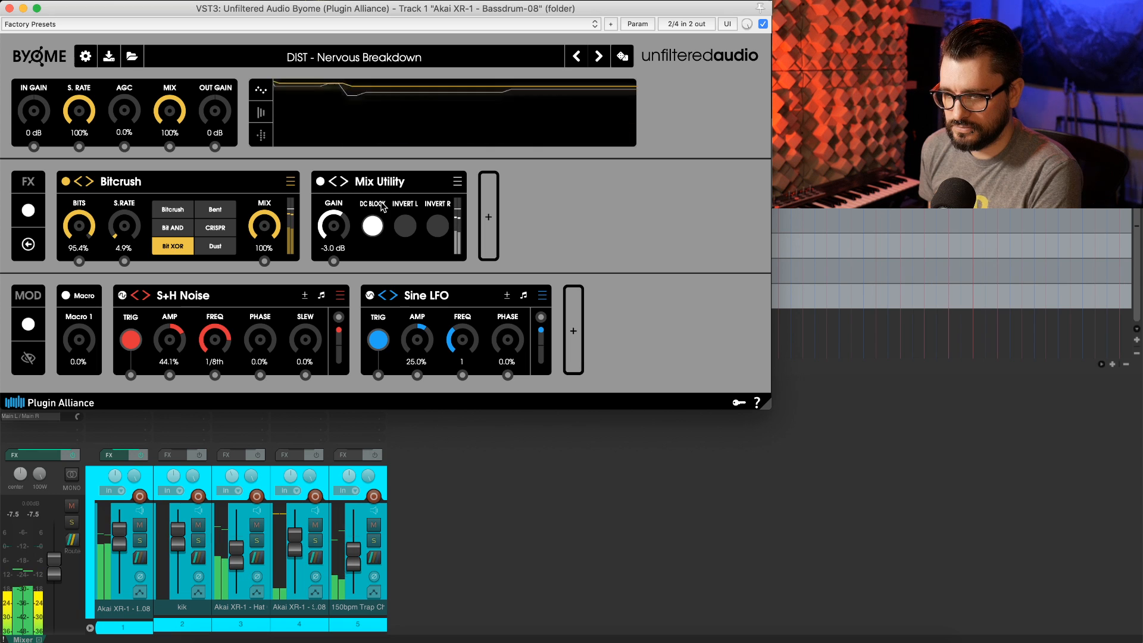
Load the factory filter preset BANK - Basic Resonator Triad and play the project through it
left_click(393, 63)
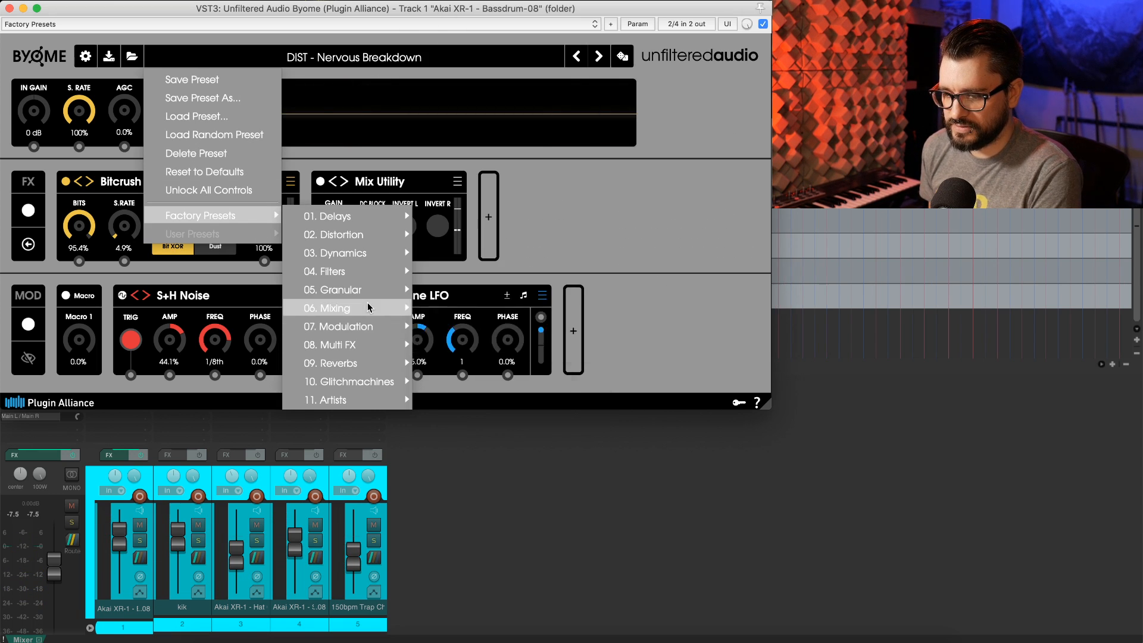
mouse_move(364, 275)
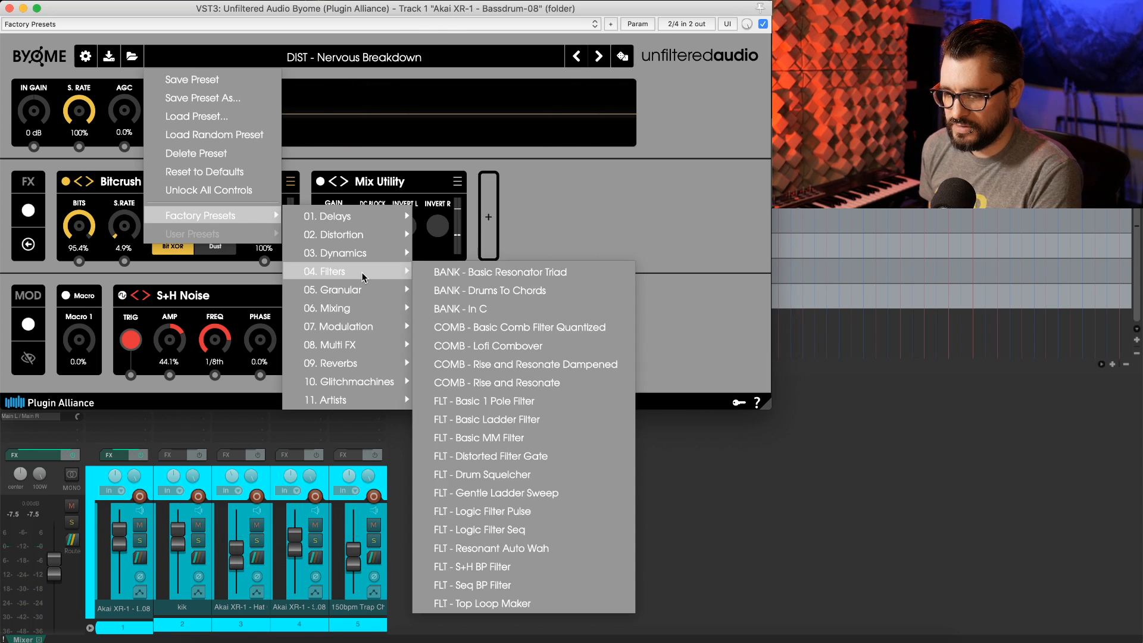
left_click(523, 274)
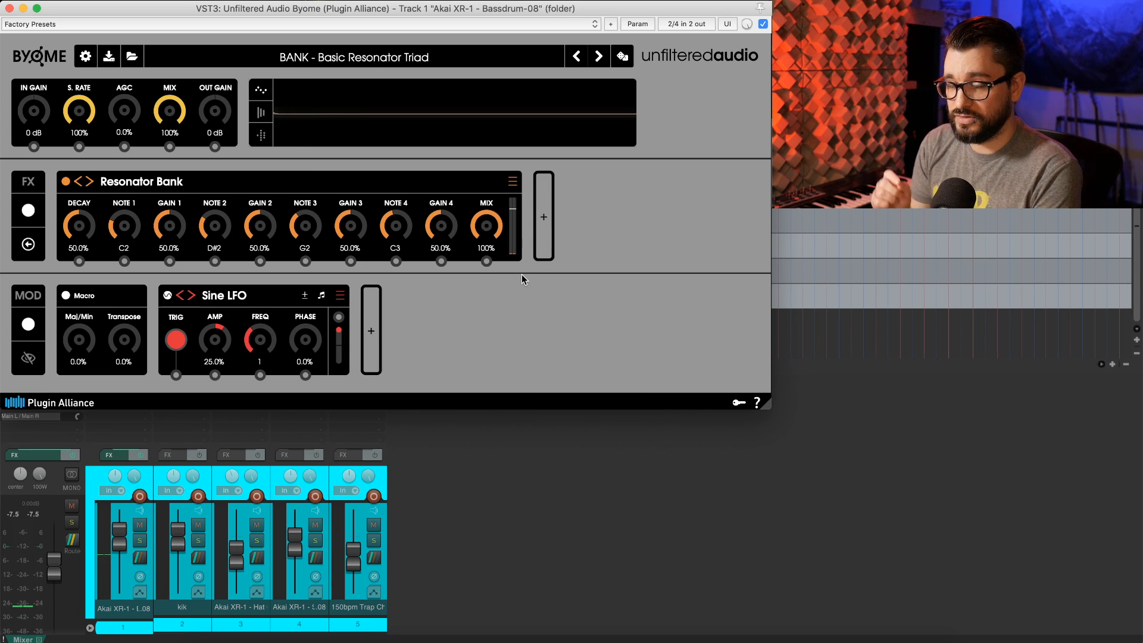
key("space")
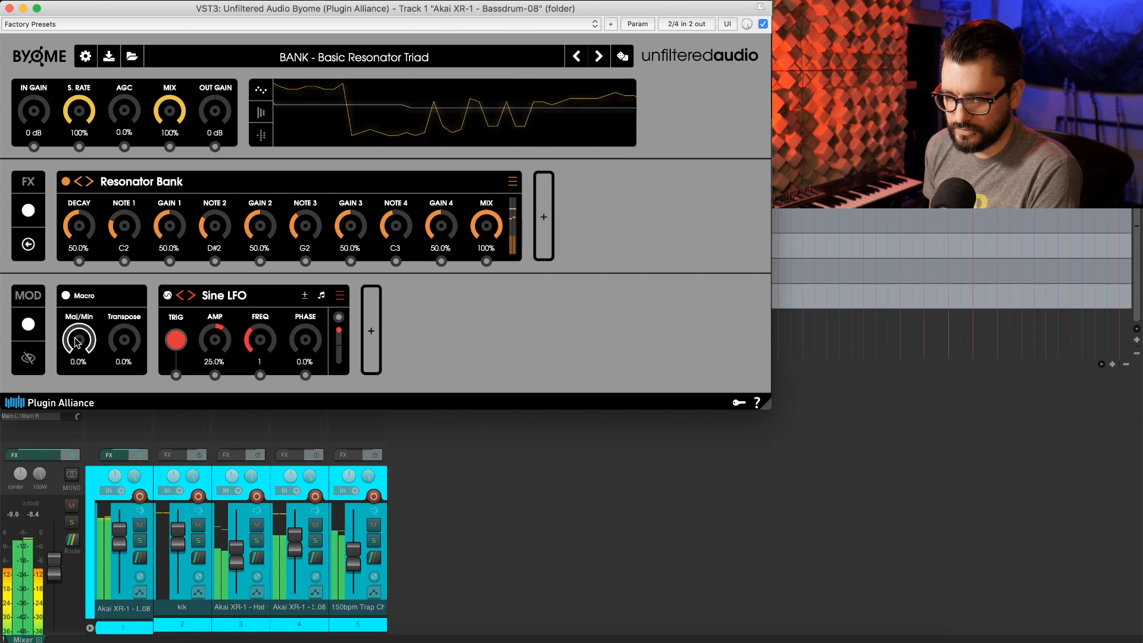
Turn the Maj/Min macro to 68.1% and Transpose to 20.2%, and expand the Macro module
left_click_drag(76, 342, 96, 213)
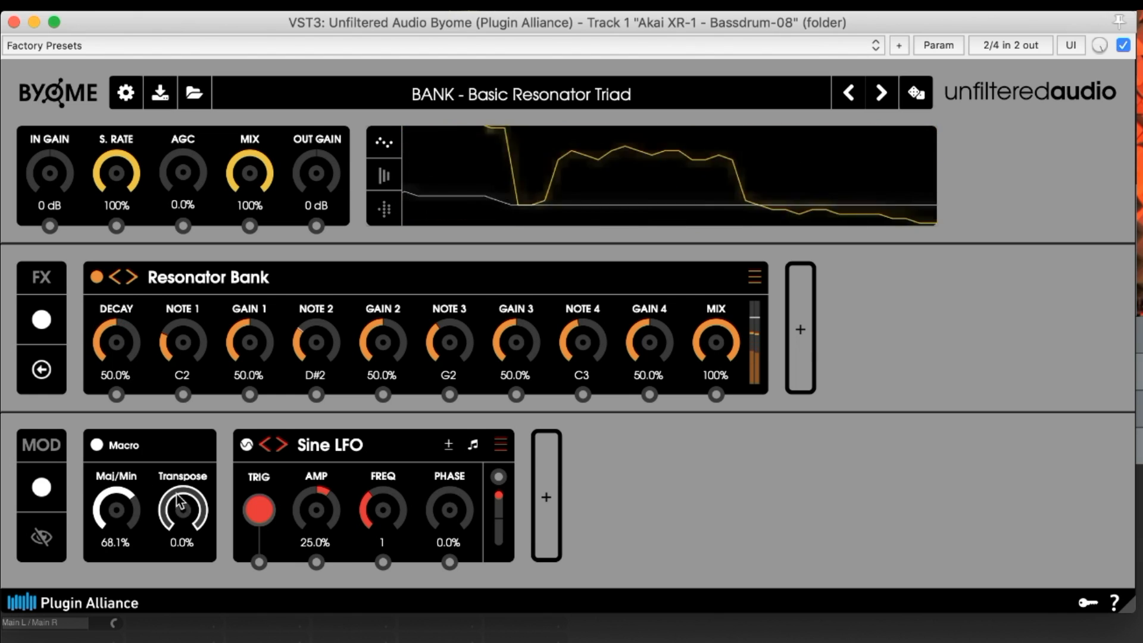
left_click_drag(178, 498, 189, 460)
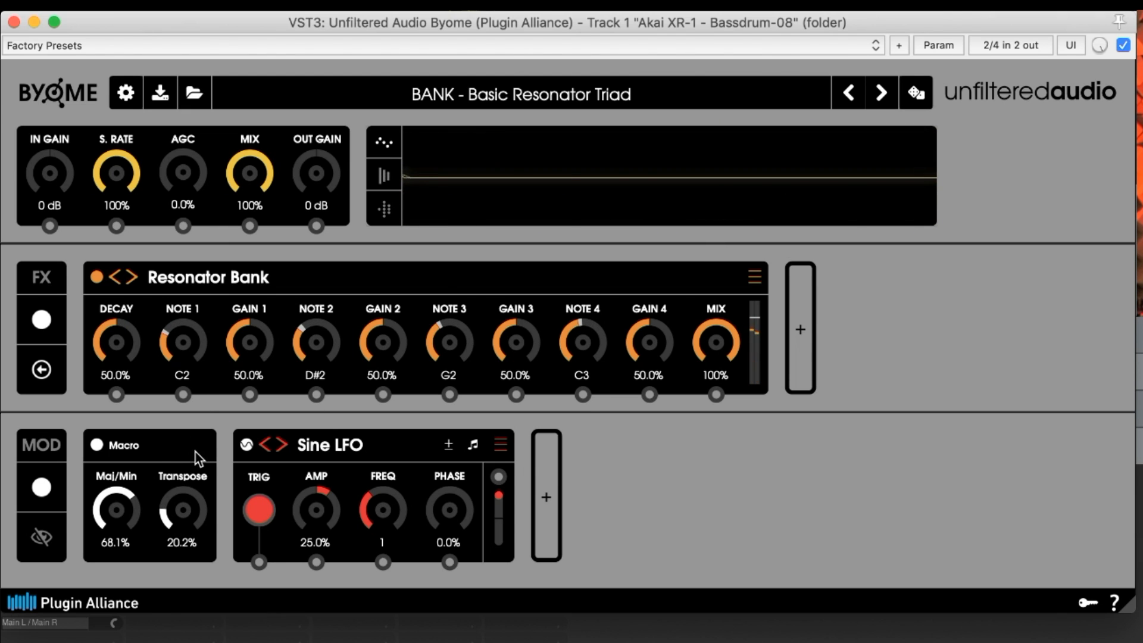
left_click(158, 451)
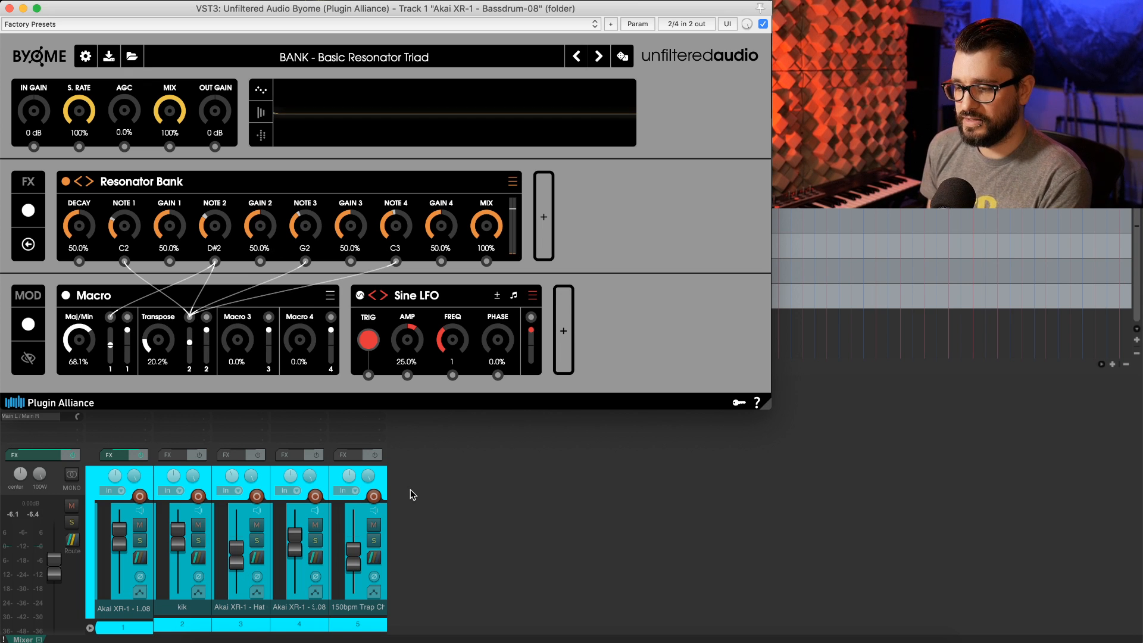
Examine the host's parameter options and track automation envelopes available for the plugin's parameters
left_click(637, 24)
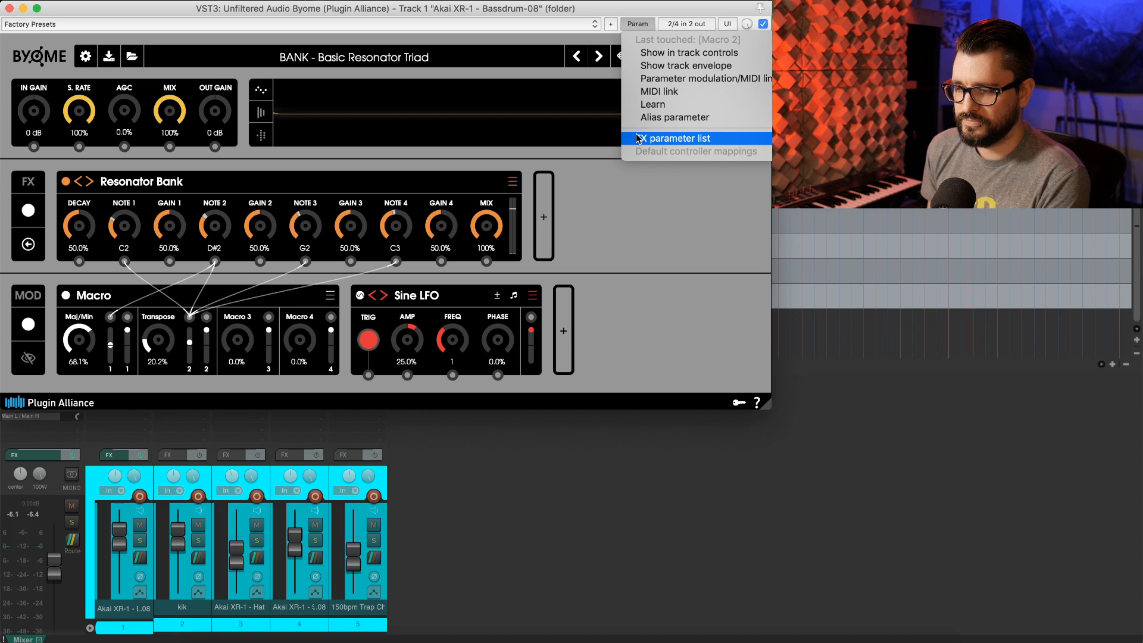
mouse_move(673, 138)
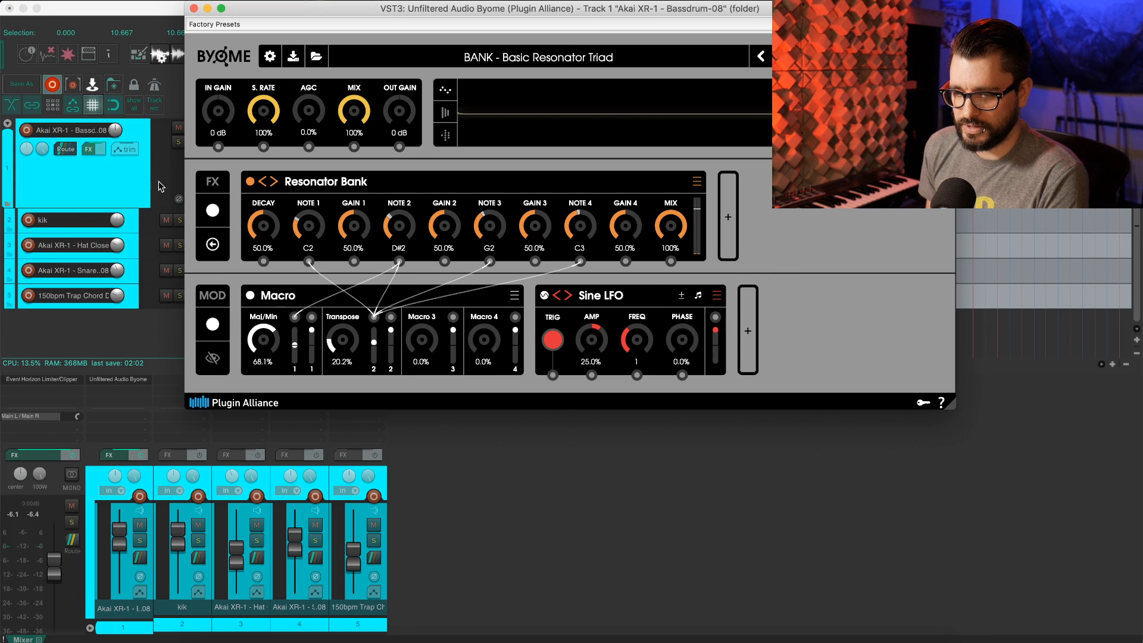
left_click(84, 172)
left_click(124, 149)
mouse_move(170, 280)
mouse_move(535, 280)
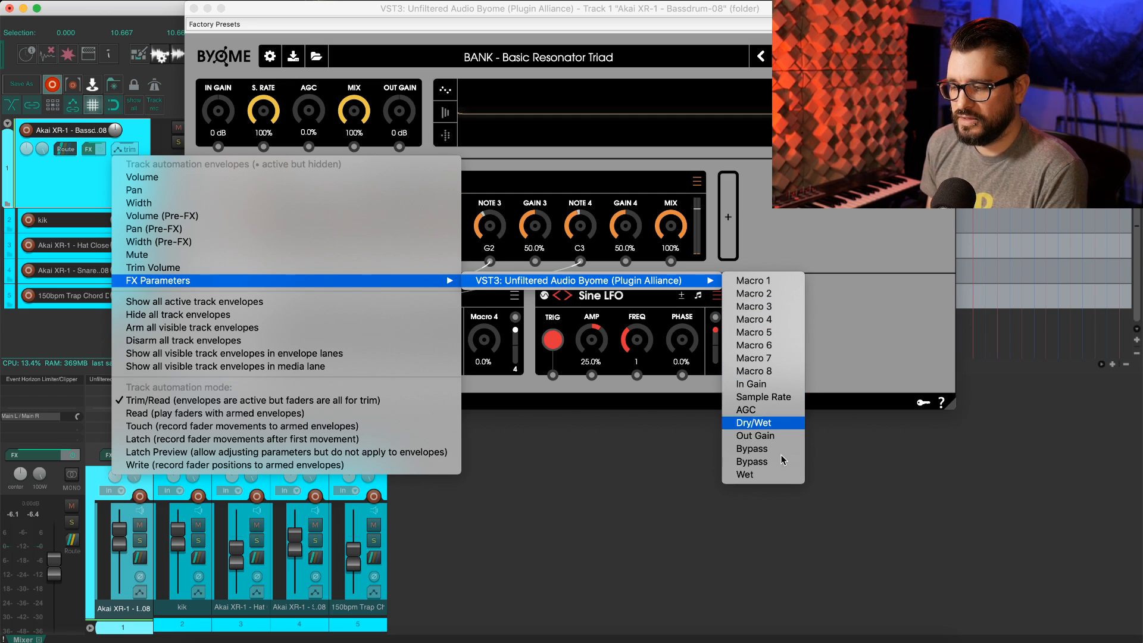
Load the Multi FX preset MULTI - Cmin9 Texture and play the project through it
left_click(750, 200)
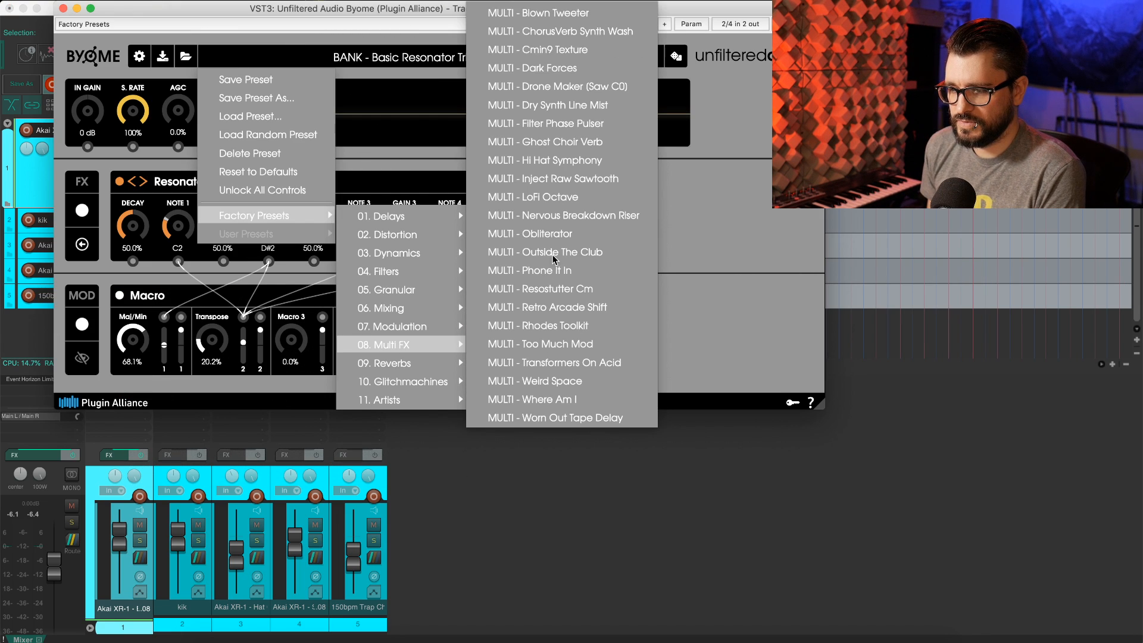
left_click(592, 52)
left_click_drag(345, 15, 291, 9)
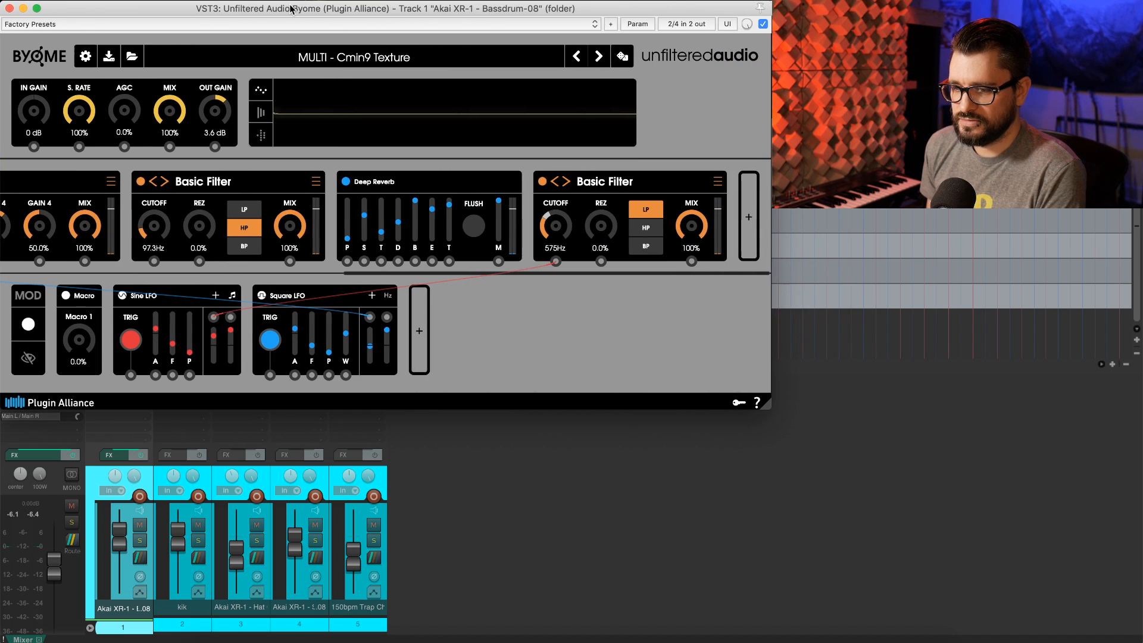
key("space")
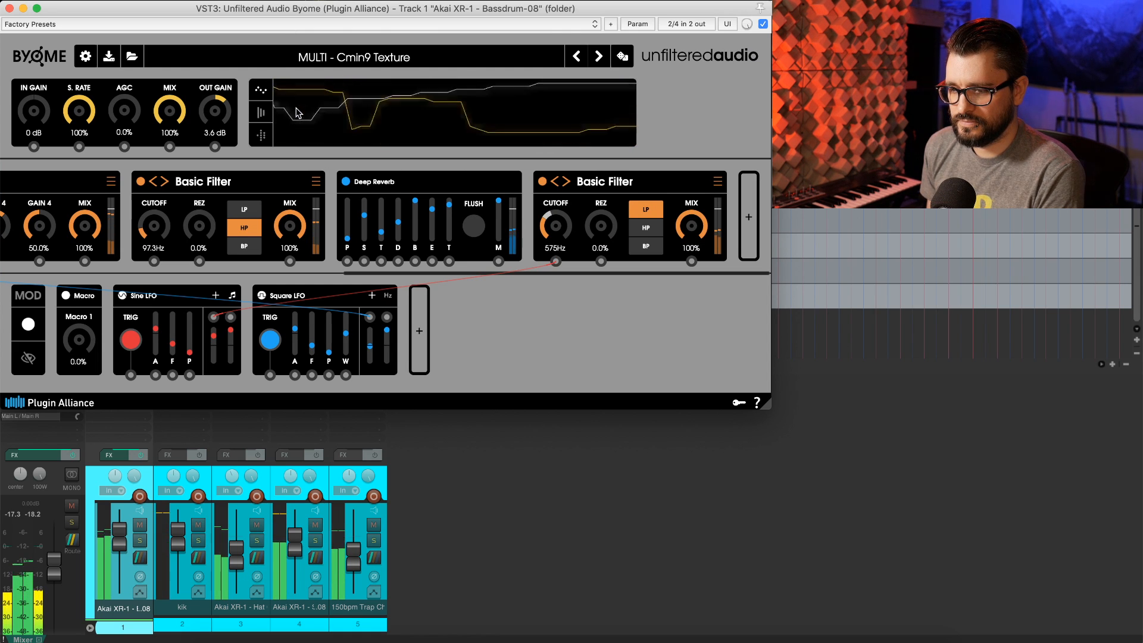
Lower the global S. RATE to 36.2%
mouse_move(83, 112)
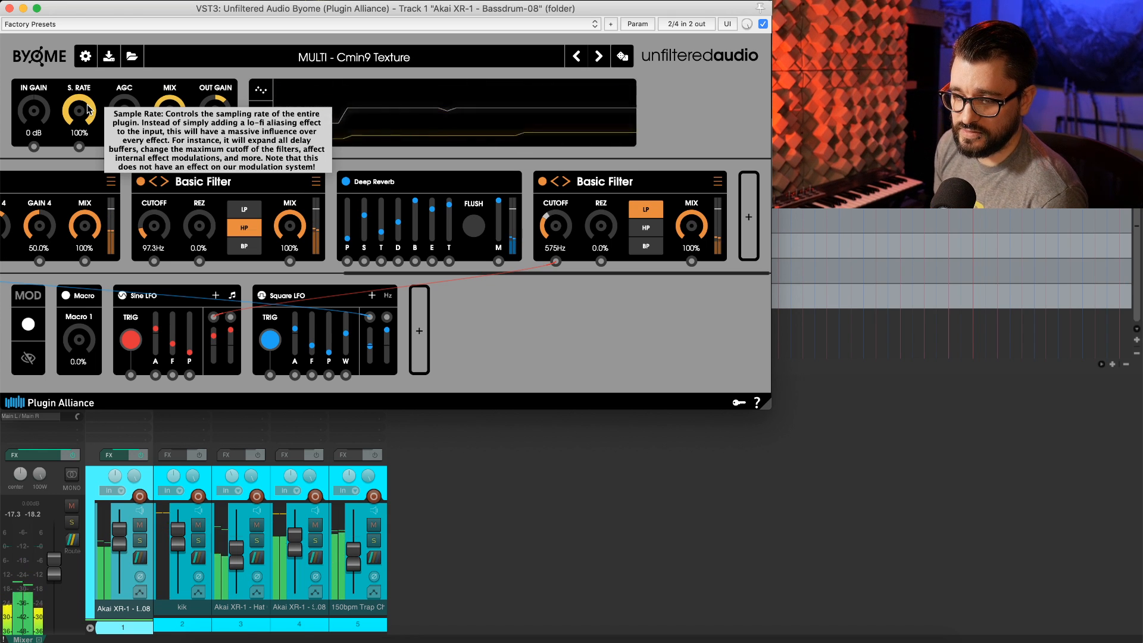
left_click_drag(87, 109, 74, 121)
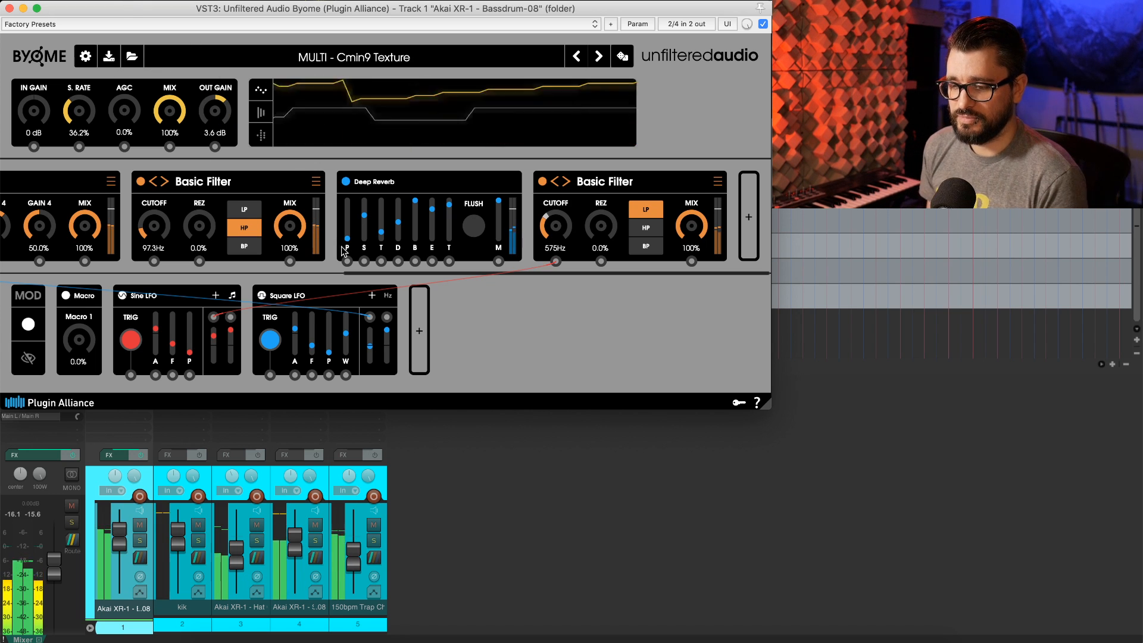
Expand the Deep Reverb module in the effect chain
left_click_drag(361, 277, 30, 256)
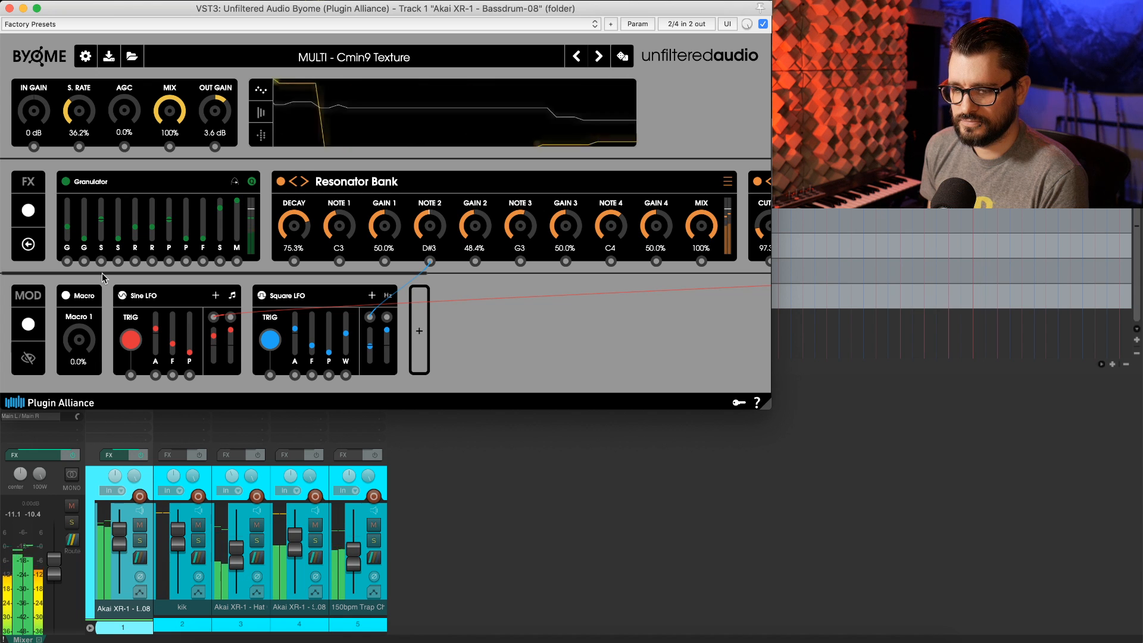
left_click_drag(103, 274, 458, 265)
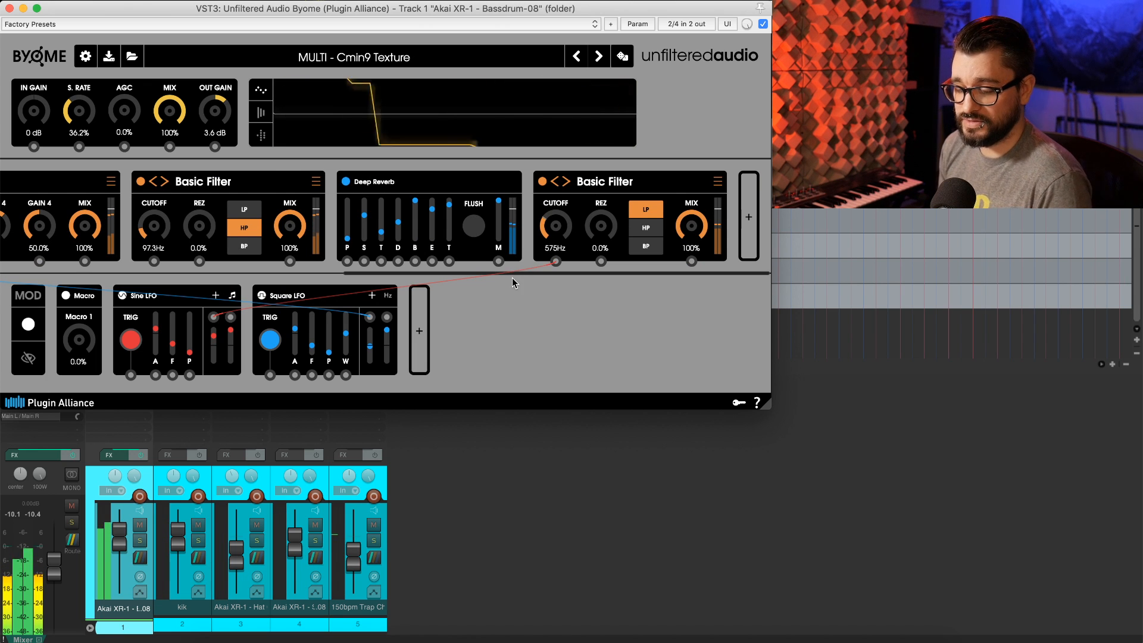
left_click_drag(260, 12, 267, 66)
left_click(408, 245)
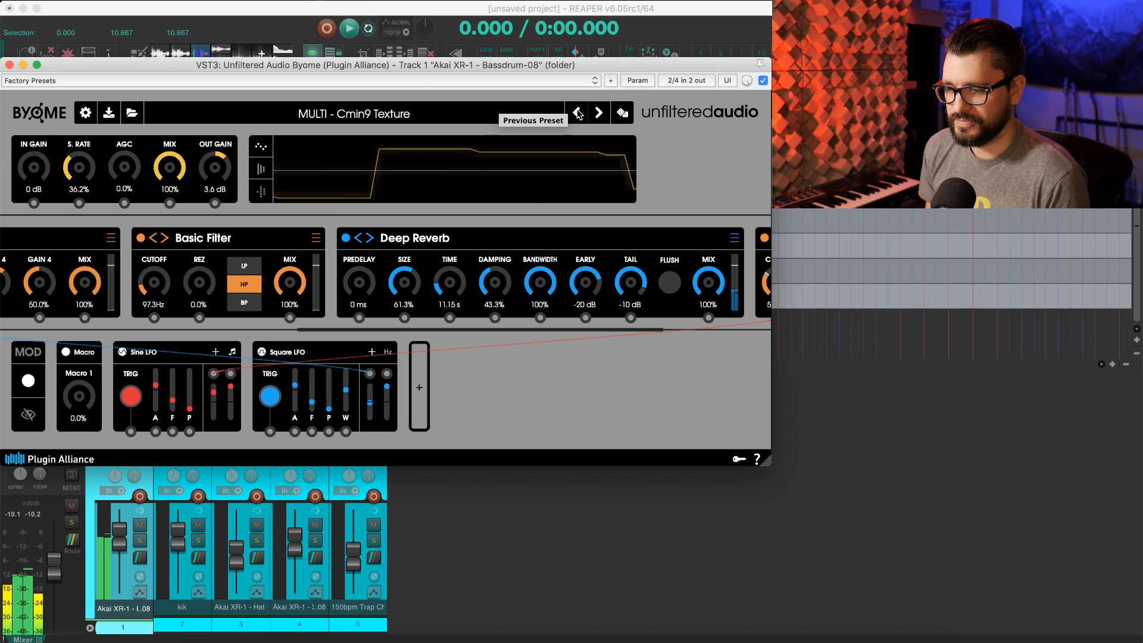
Switch to the next preset, MULTI - Dark Forces, and play the project through it
left_click(598, 112)
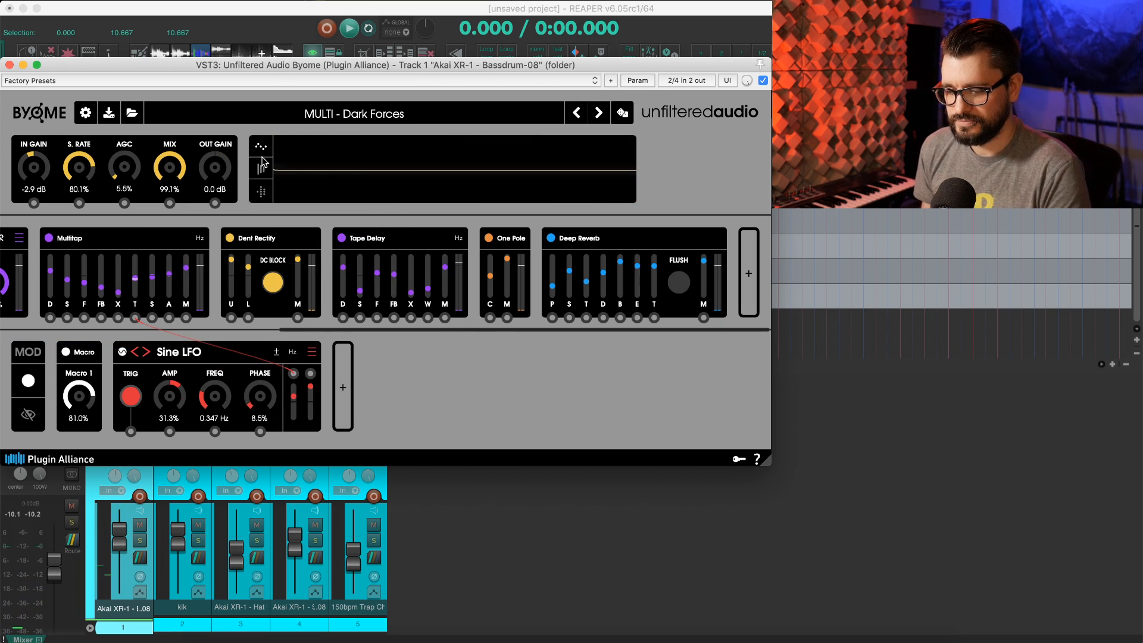
key("space")
left_click_drag(254, 69, 255, 12)
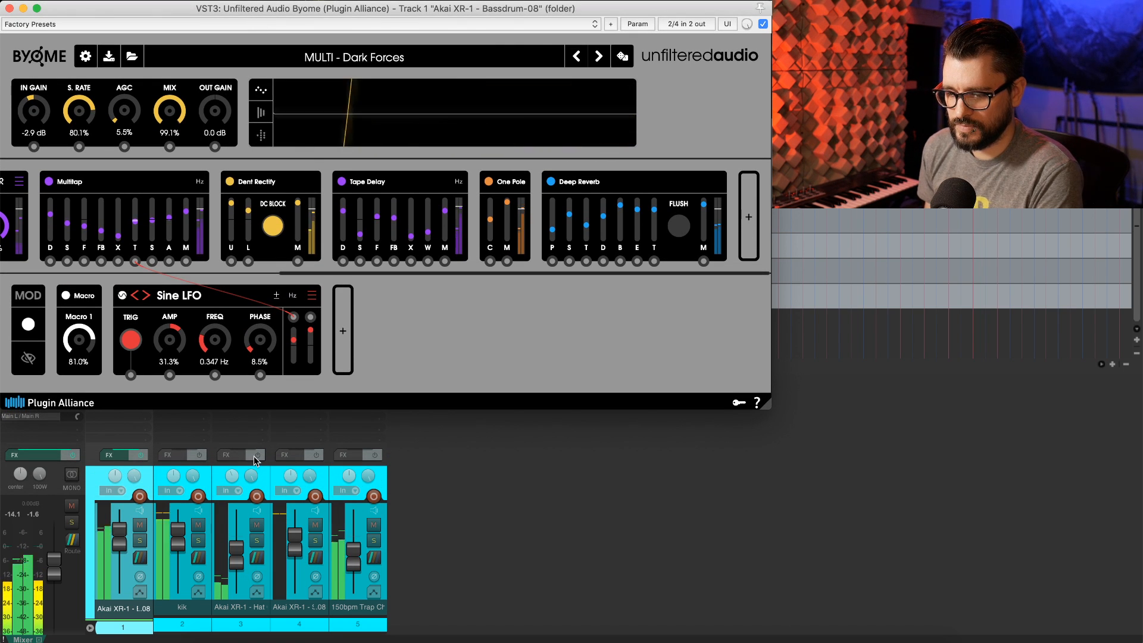
Solo the kik track and load Toby Pitman's artist preset Doof Maker (Kicks) for playback
left_click(199, 540)
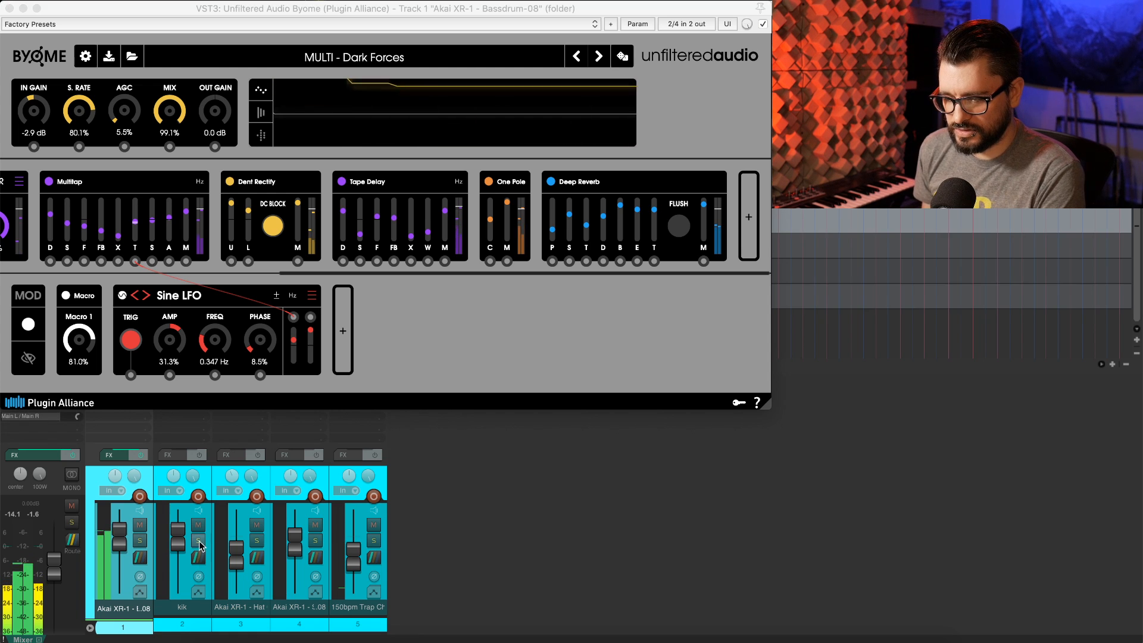
left_click(279, 59)
mouse_move(224, 215)
mouse_move(335, 401)
mouse_move(447, 396)
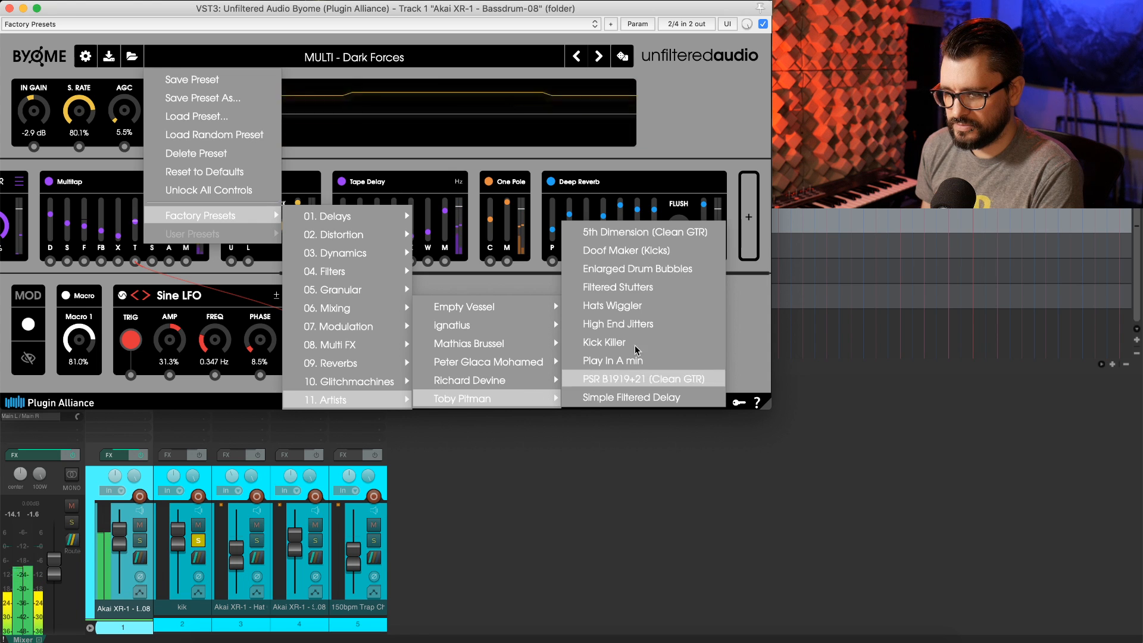
left_click(648, 250)
mouse_move(296, 10)
left_mouse_down()
mouse_move(363, 240)
mouse_move(292, 18)
left_mouse_up()
key("space")
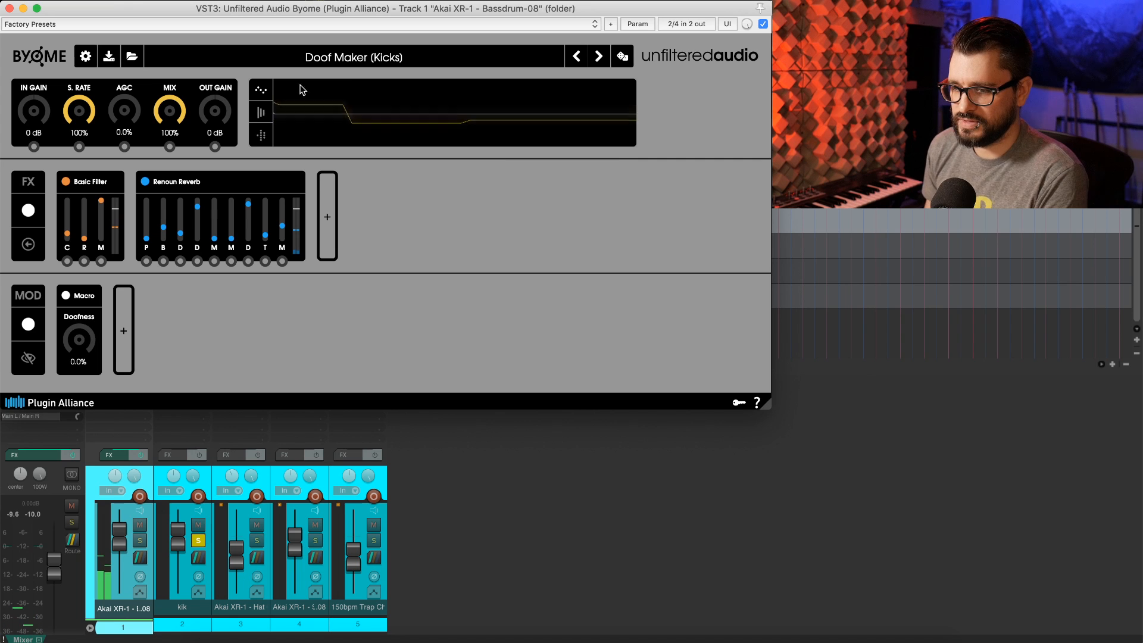
Bypass the plugin and re-enable it to compare the dry and processed sound
left_click(763, 24)
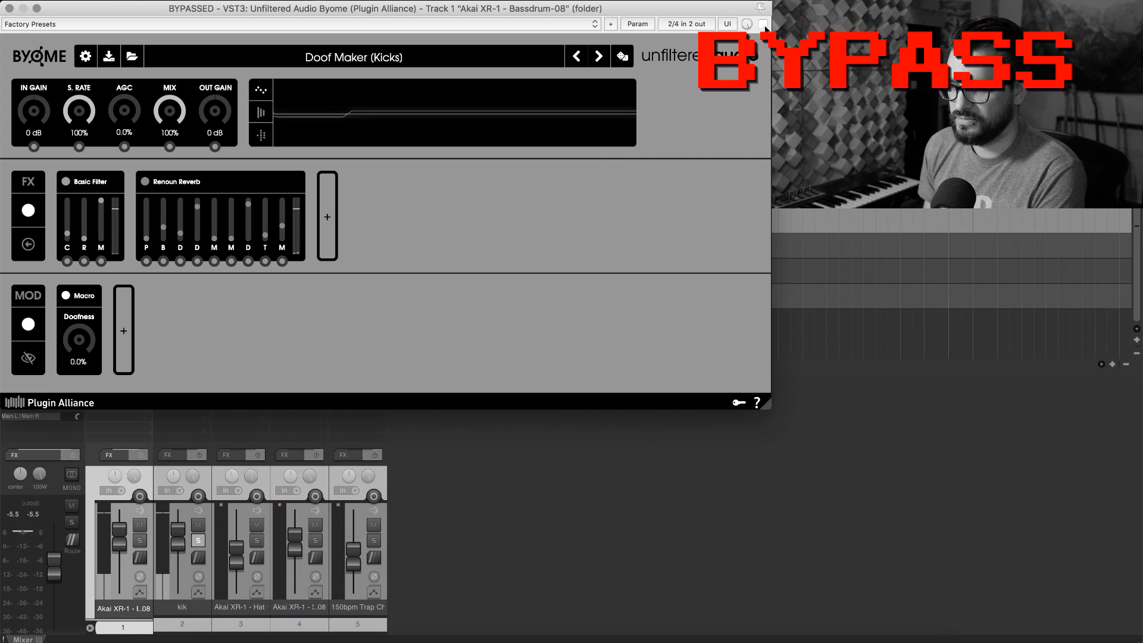
left_click(763, 24)
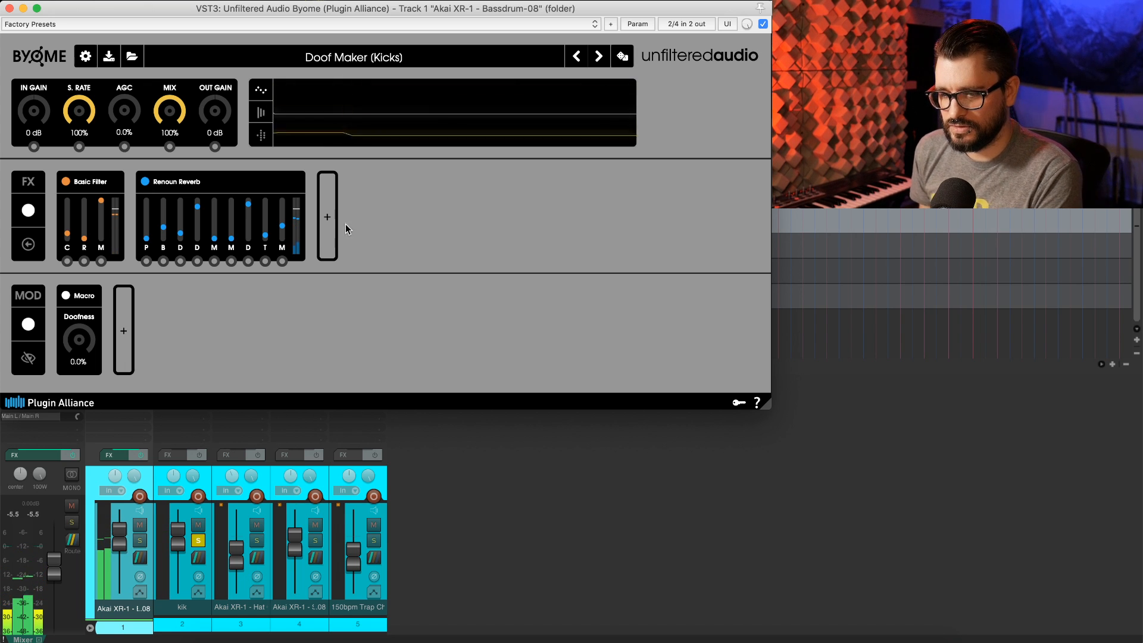
left_click_drag(81, 340, 232, 342)
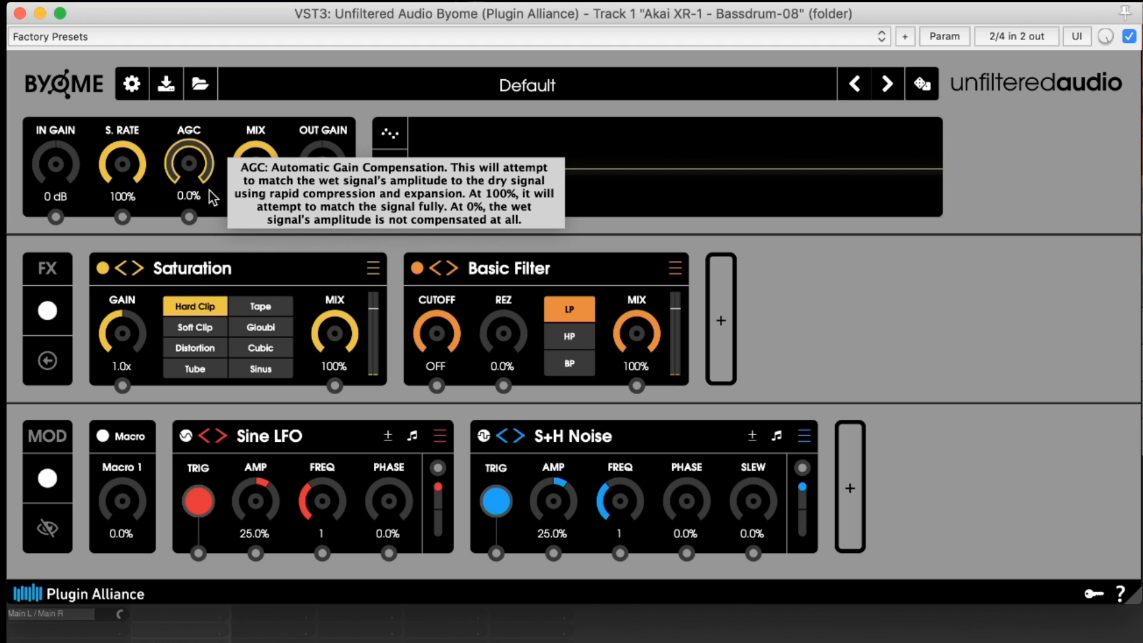
Raise the global AGC to 77.7% on the Default preset
left_click_drag(208, 132, 208, 89)
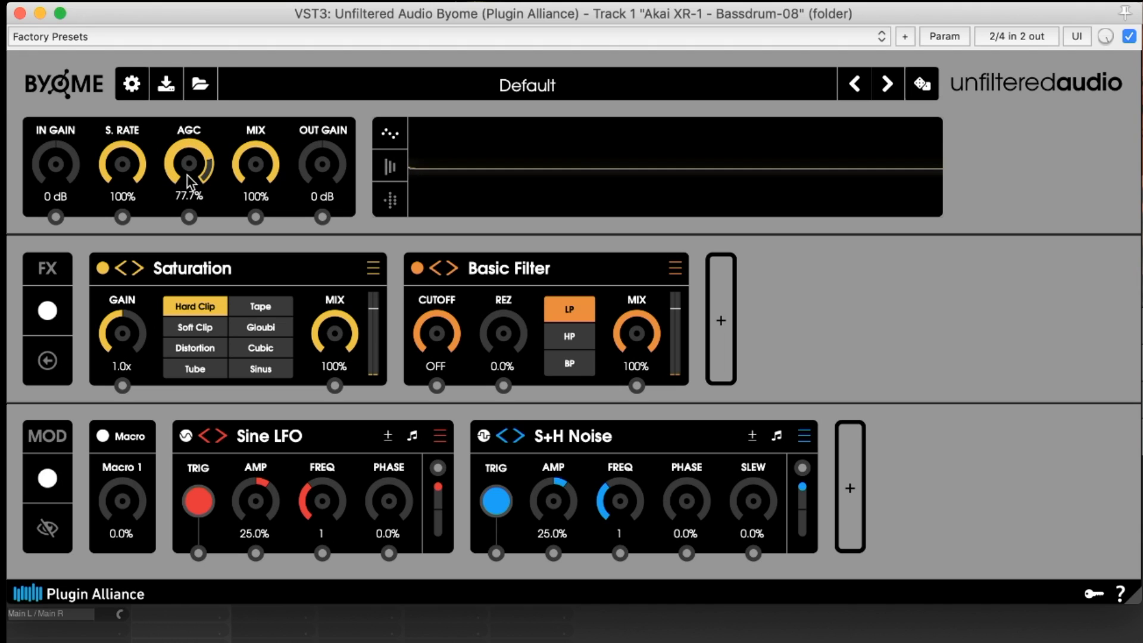
mouse_move(128, 179)
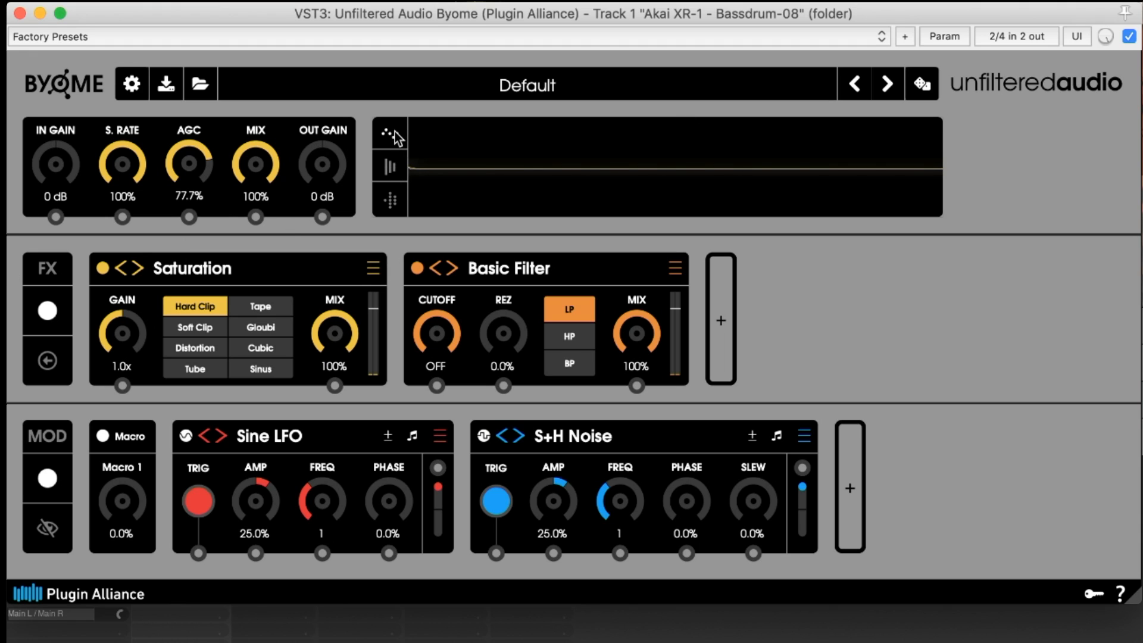
Switch the visualizer through its three display modes and open and close the global settings menu
left_click(391, 168)
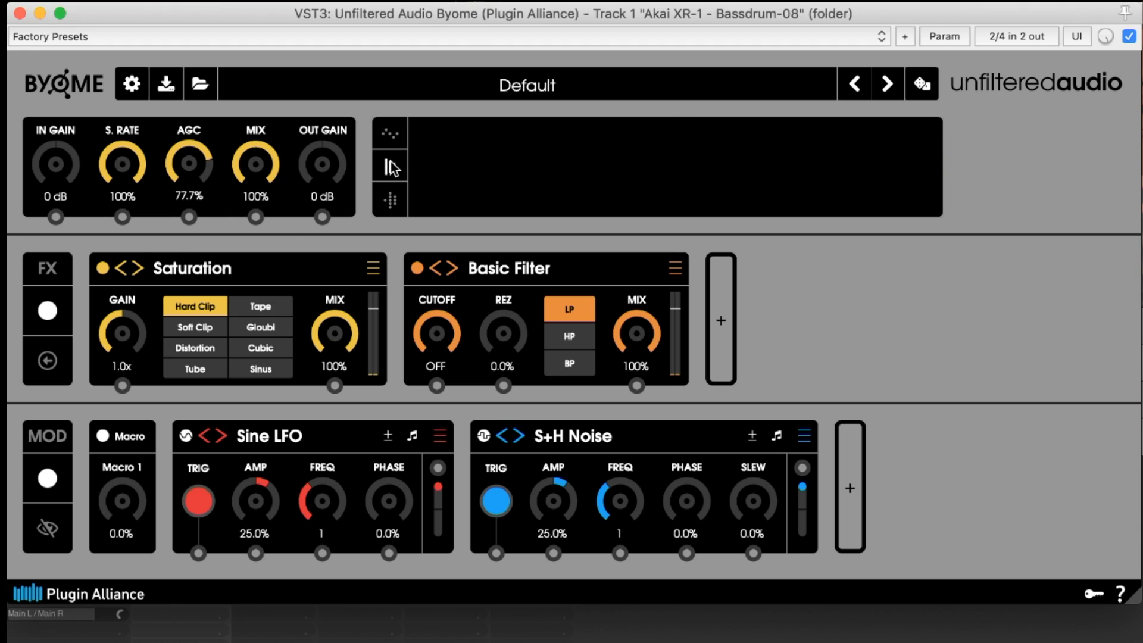
left_click(392, 201)
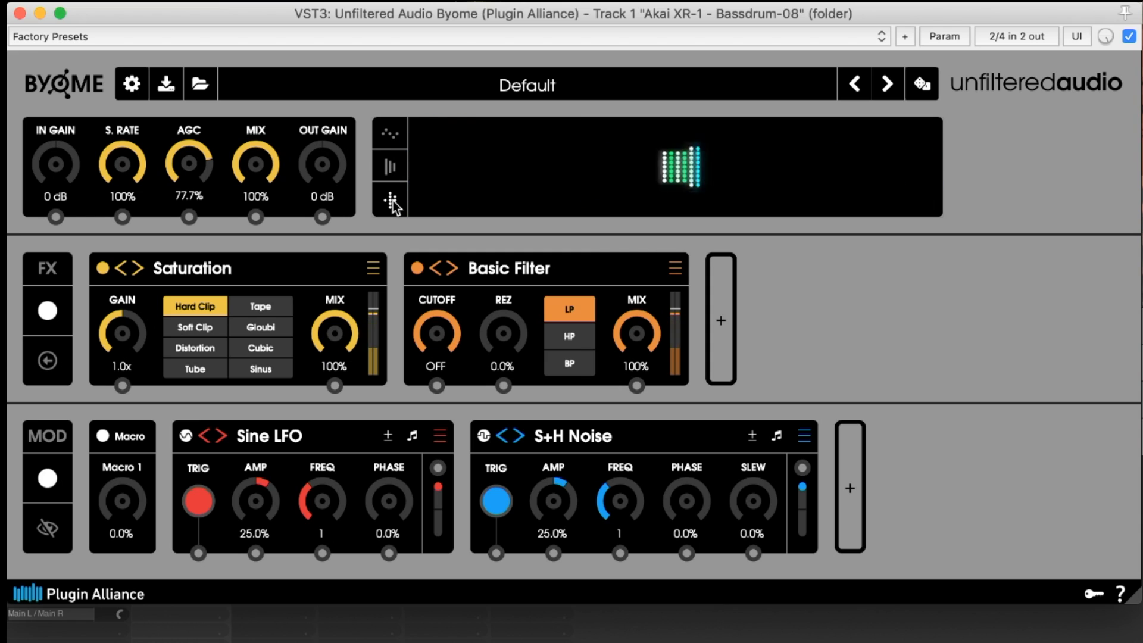
left_click(393, 140)
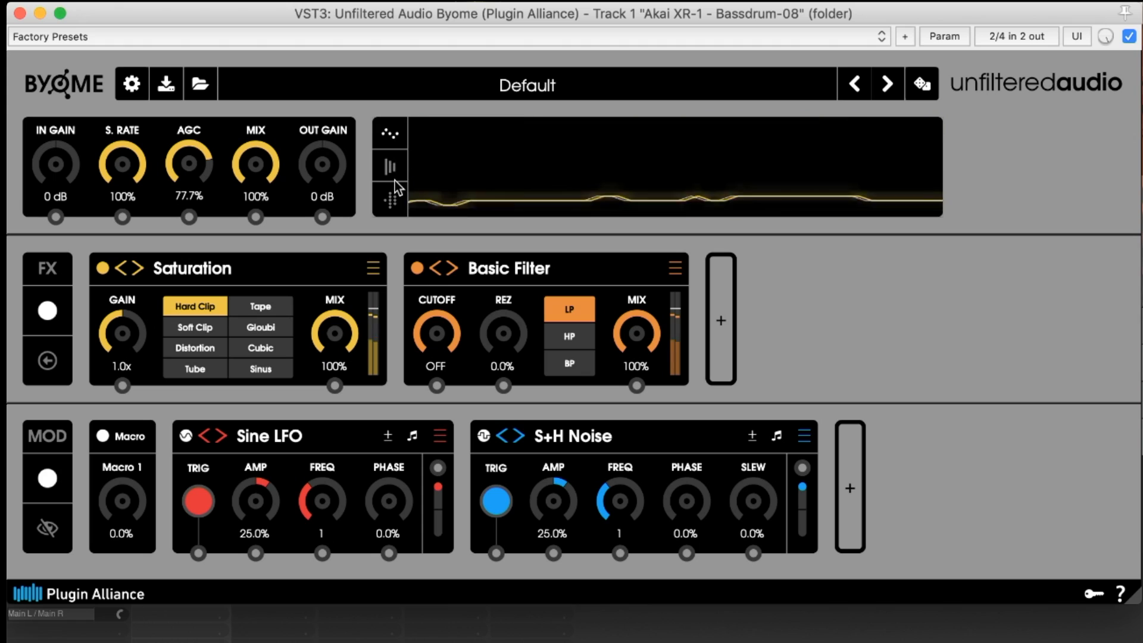
left_click(128, 85)
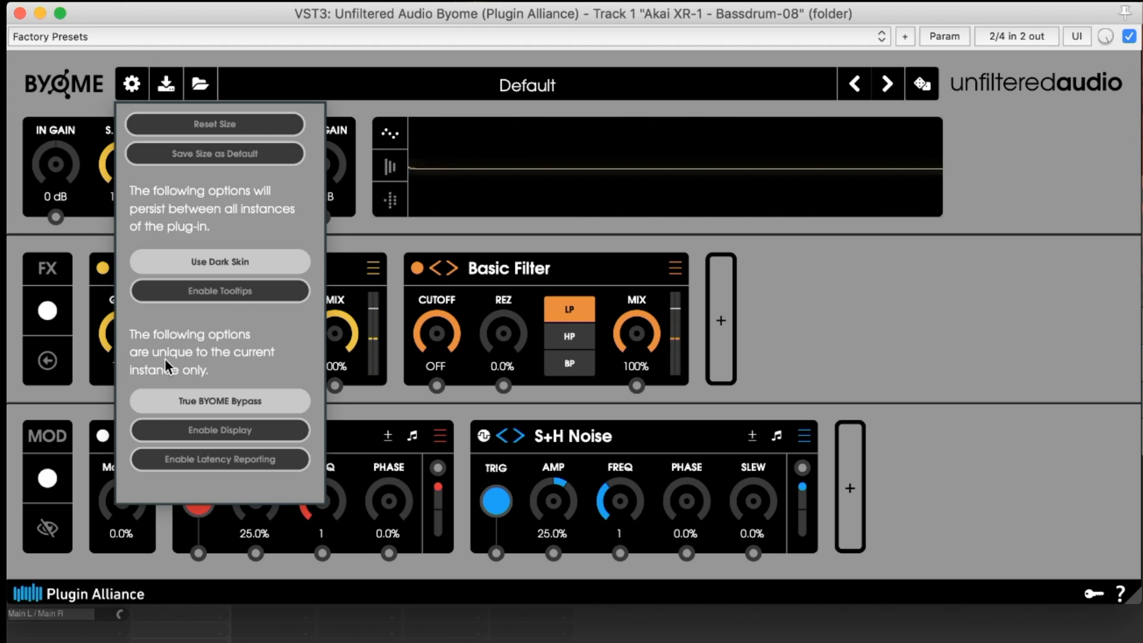
left_click(134, 84)
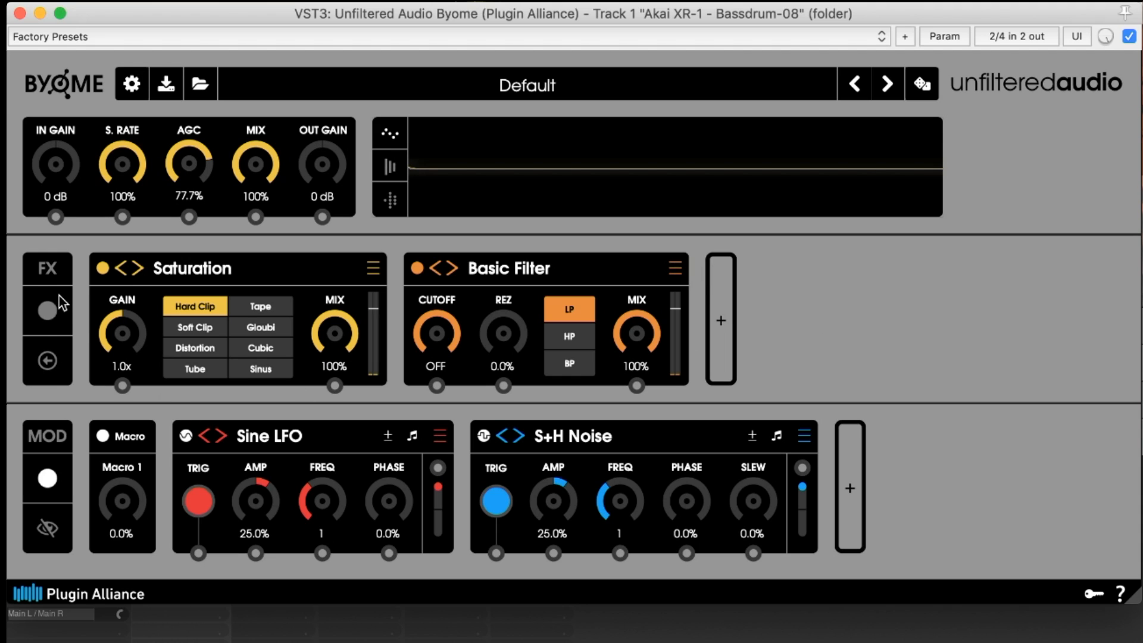
Move the Basic Filter module ahead of Saturation in the effects chain and browse the module's effect categories
left_click_drag(488, 259, 253, 262)
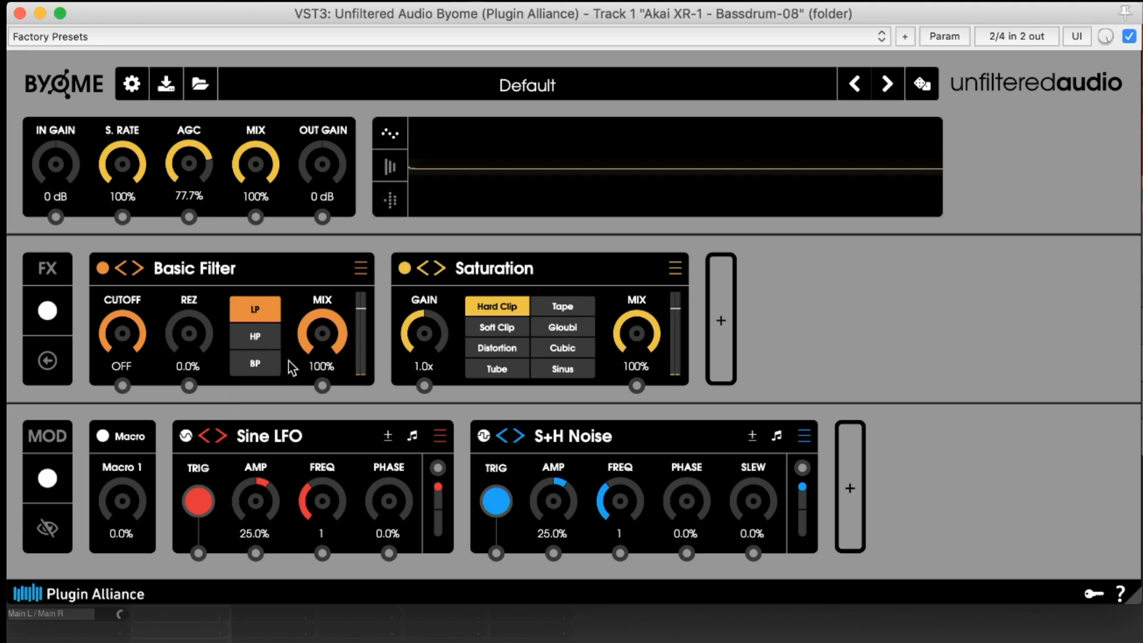
left_click(363, 271)
mouse_move(413, 293)
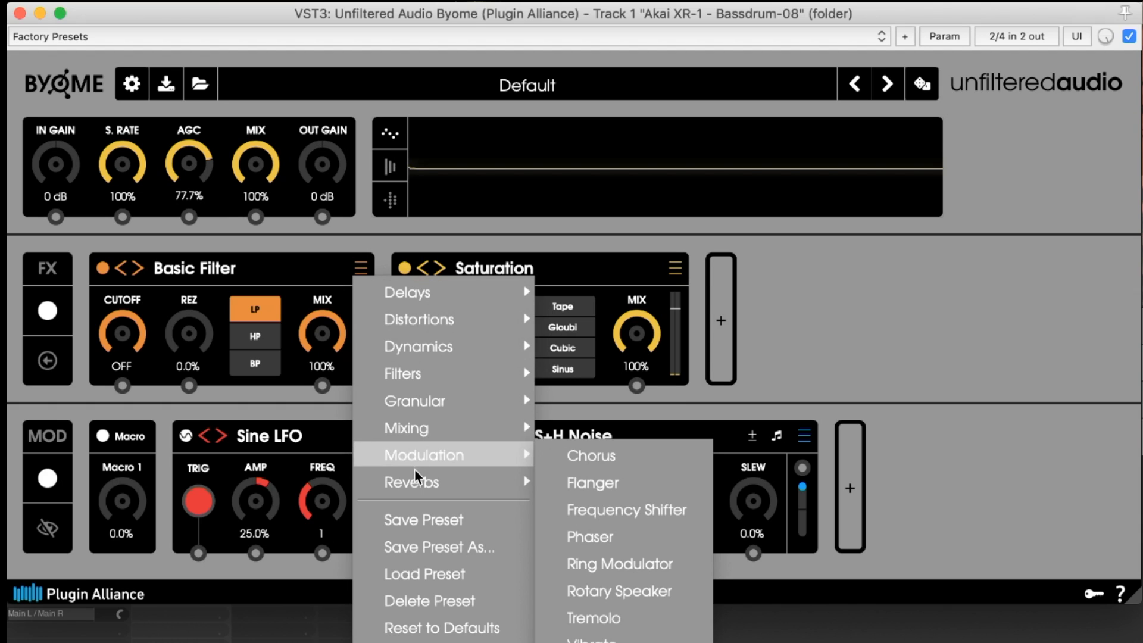
mouse_move(417, 479)
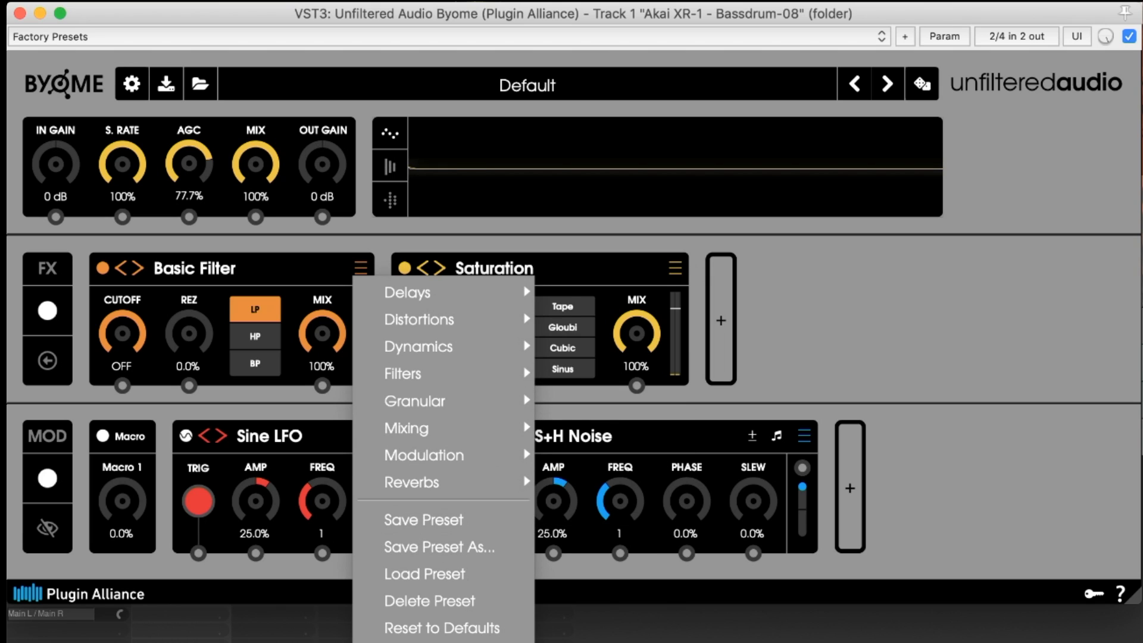
left_click(295, 277)
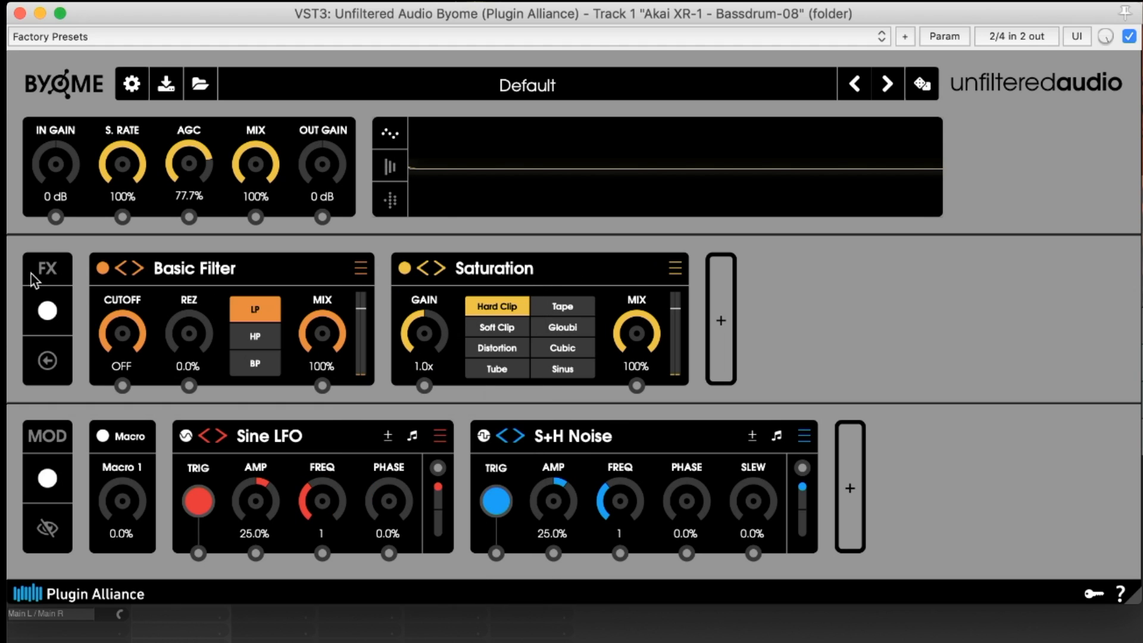
Collapse the Basic Filter module, then collapse and re-expand all effect modules
left_click(304, 267)
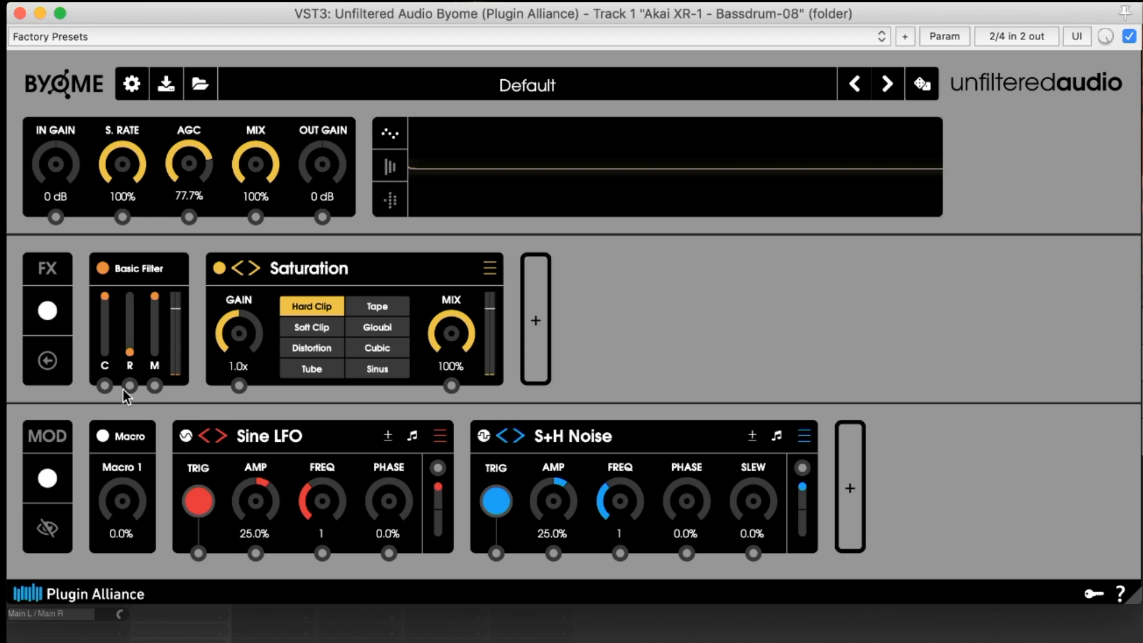
left_click(54, 367)
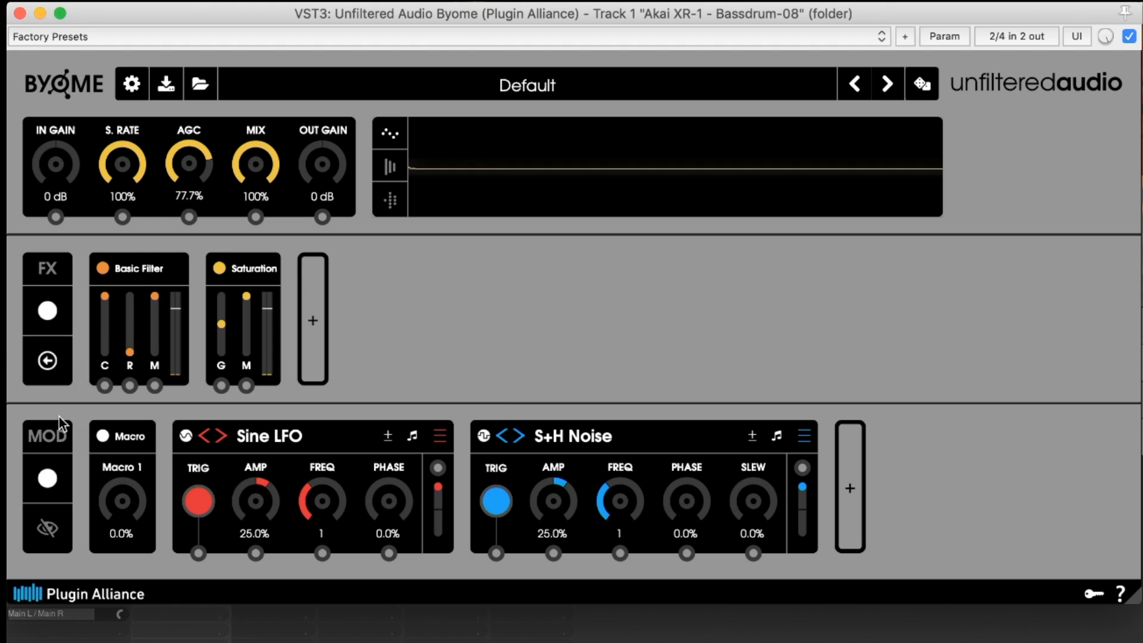
left_click(47, 362)
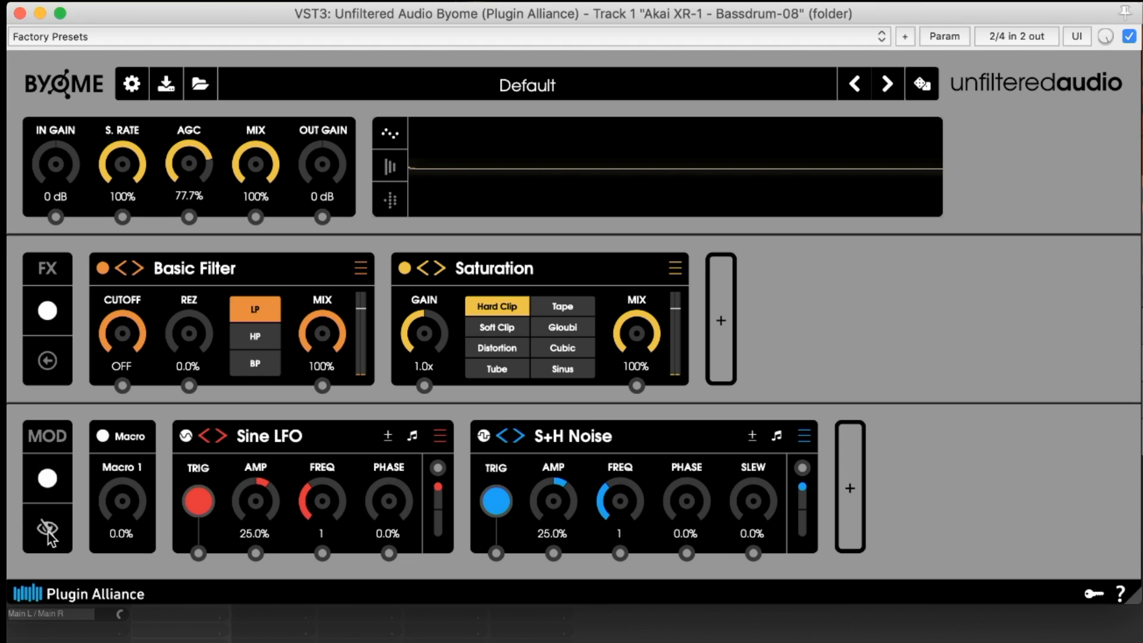
Expand the Macro module and assign Macro 1 to the Basic Filter's Cutoff and Rez
left_click(132, 440)
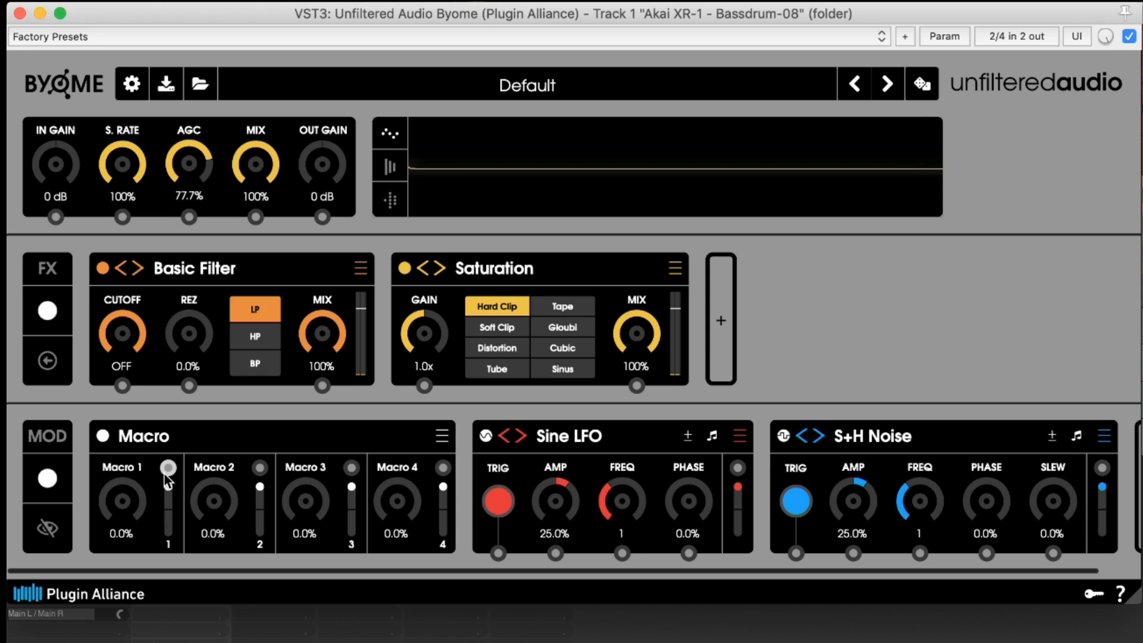
left_click_drag(124, 384, 124, 386)
left_click_drag(168, 468, 190, 383)
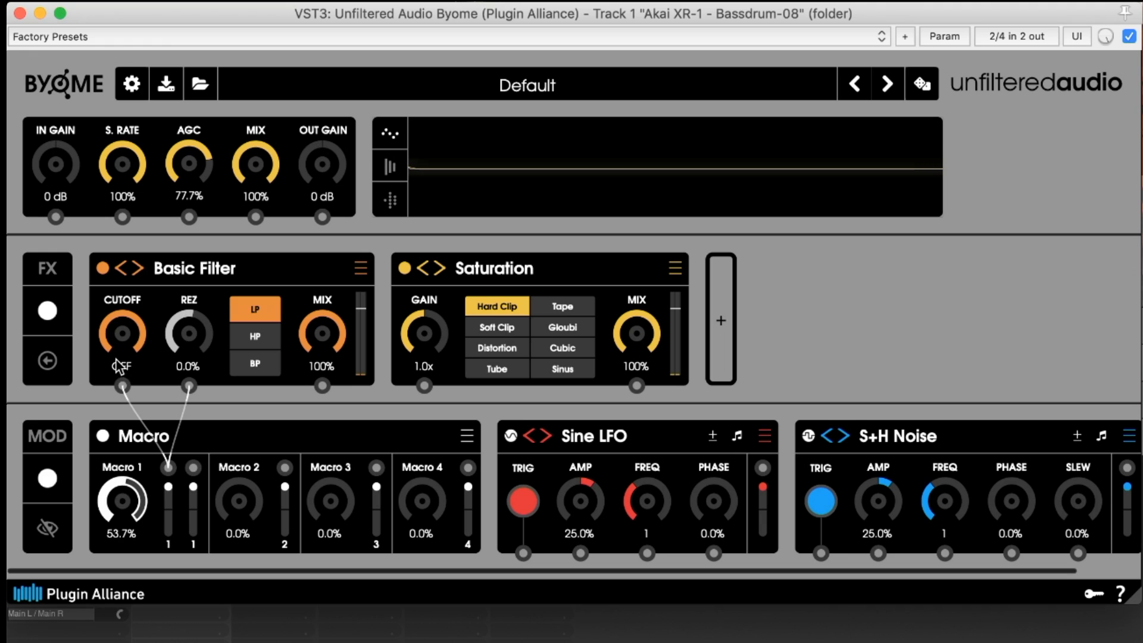
Adjust the modulation depths of Macro 1's assignments and set Macro 1 to 60.4%
left_click_drag(168, 488, 170, 530)
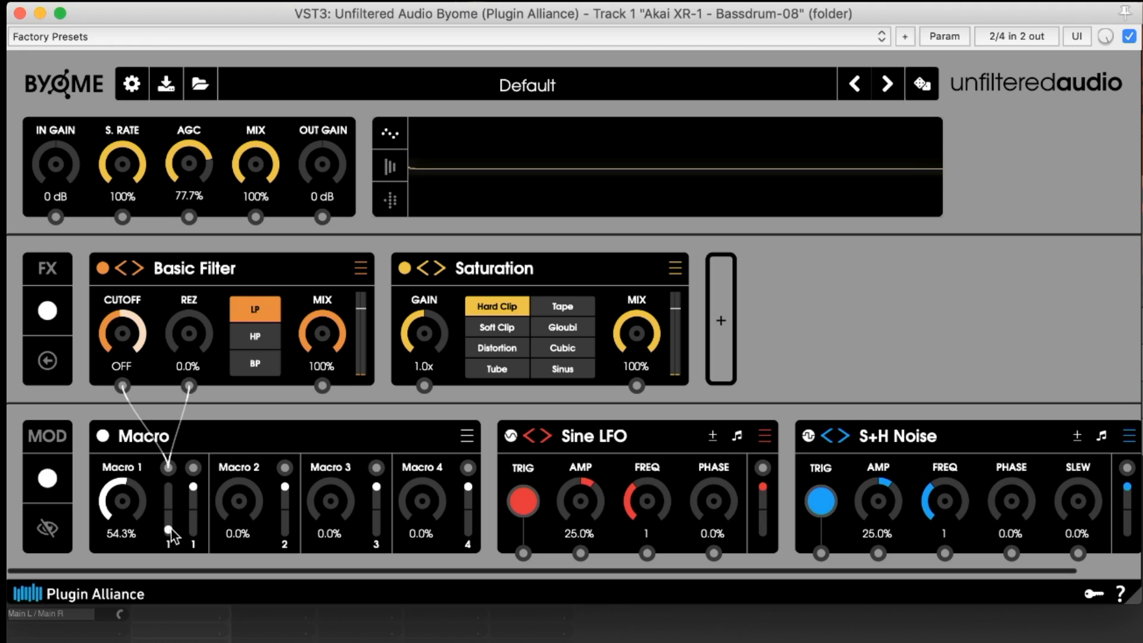
left_click_drag(121, 488, 126, 522)
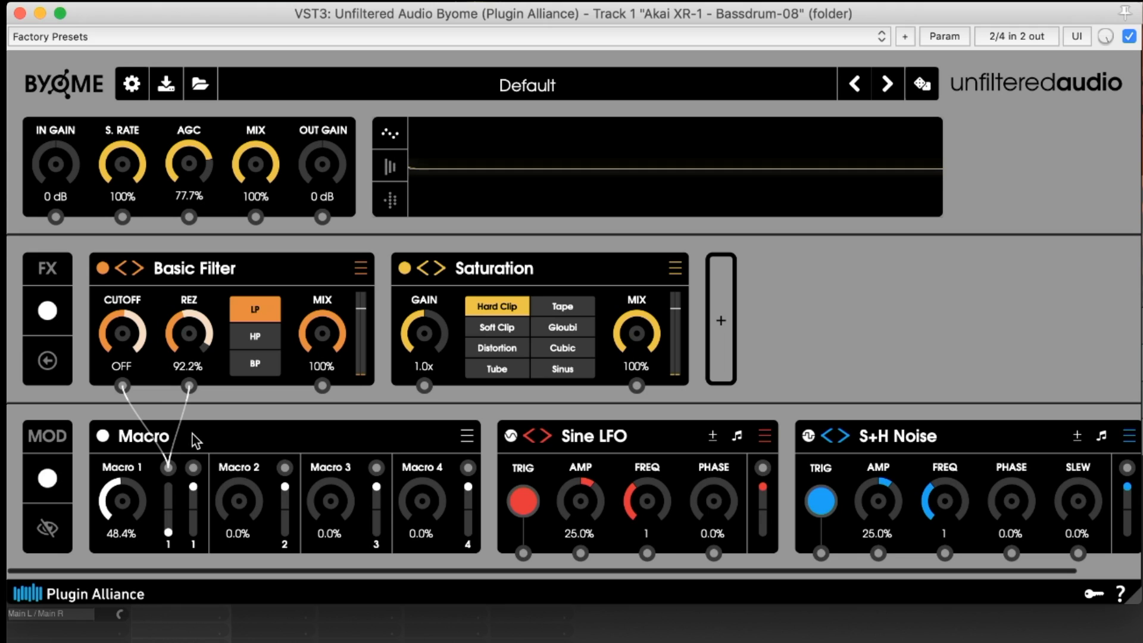
left_click_drag(181, 437, 194, 469)
left_click_drag(134, 513, 100, 476)
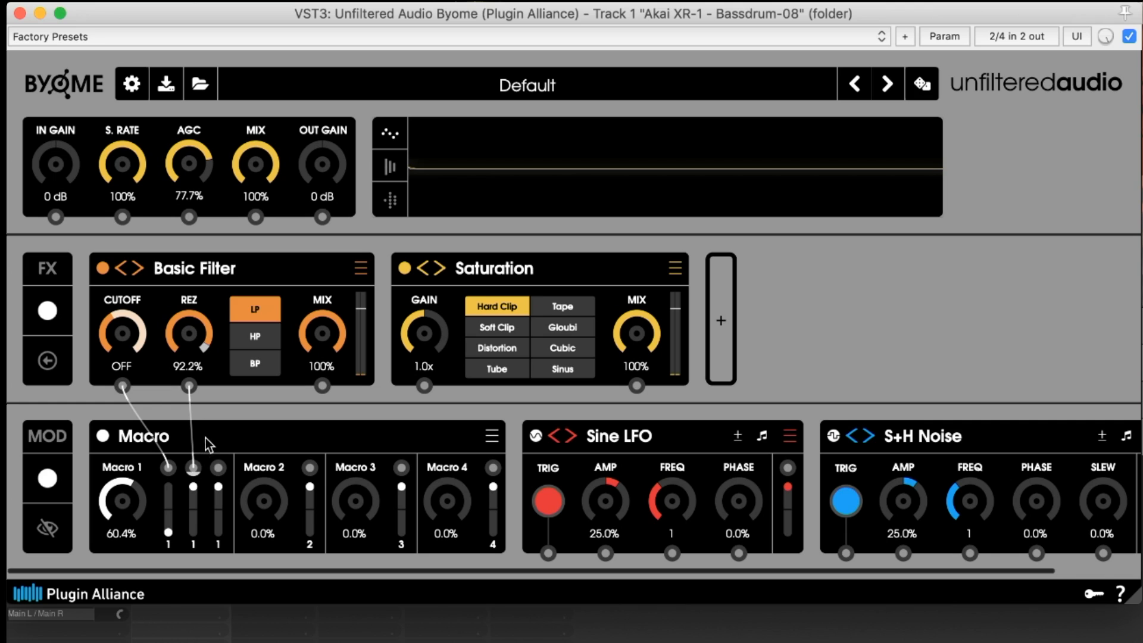
Remove Macro 1's filter assignments and collapse the Macro module
left_click_drag(193, 459, 208, 437)
left_click_drag(169, 534, 166, 376)
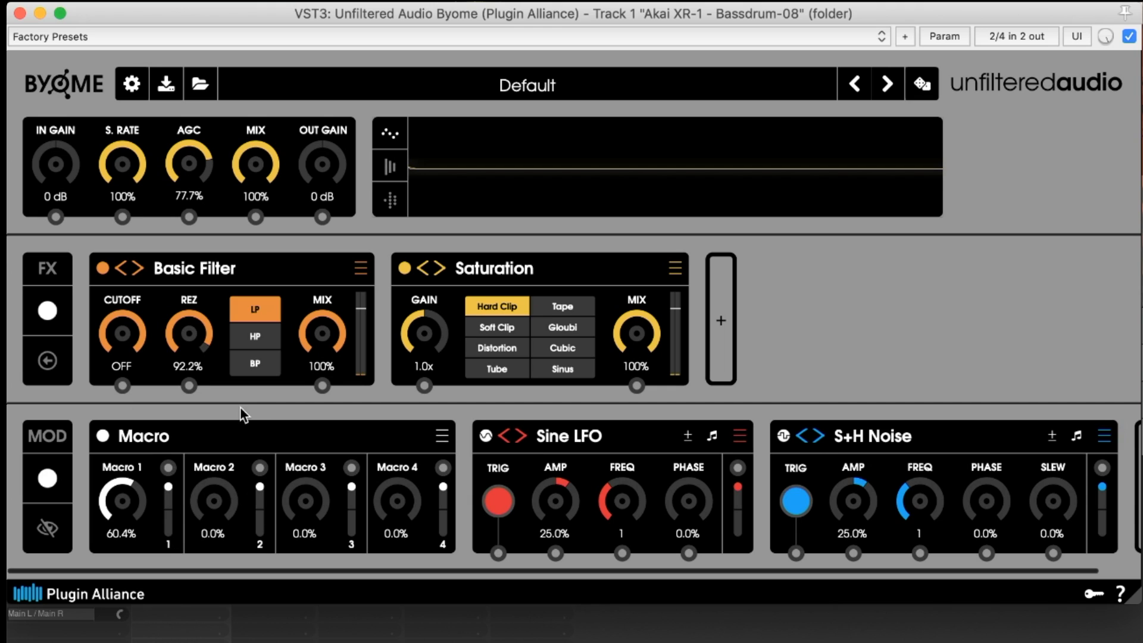
double_click(284, 426)
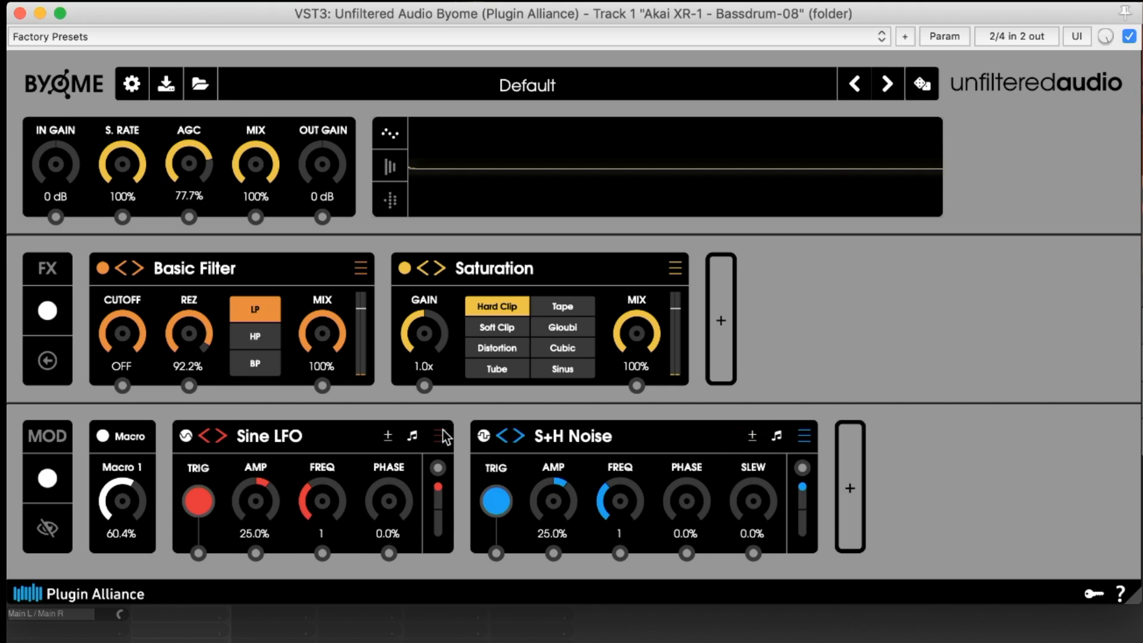
Browse the modulator categories in the Sine LFO module's menu
left_click(440, 430)
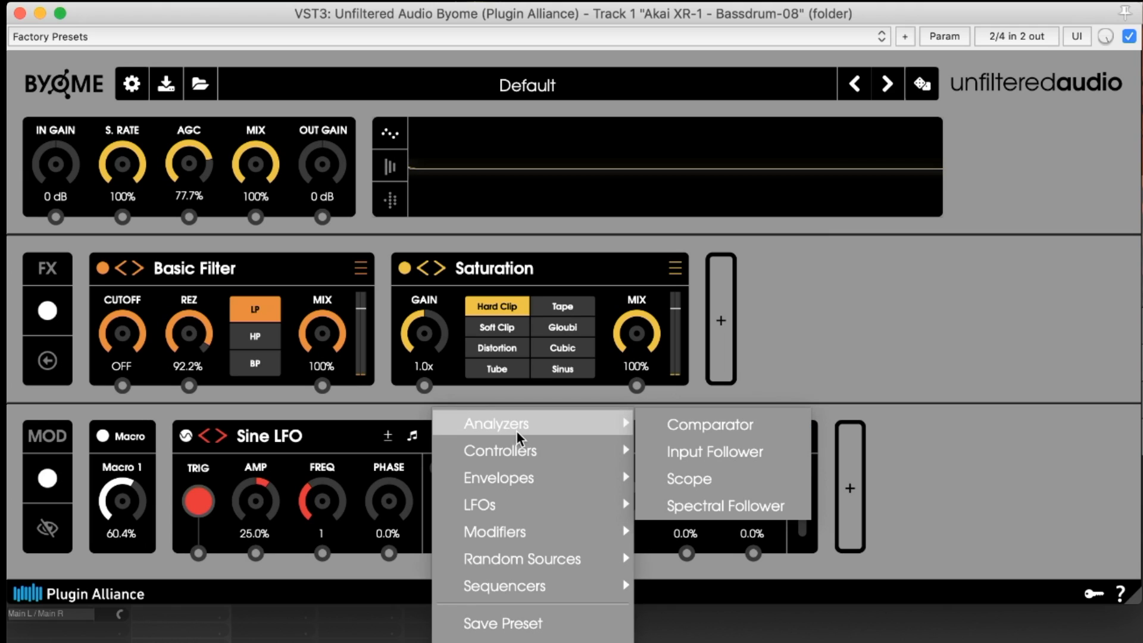
mouse_move(565, 454)
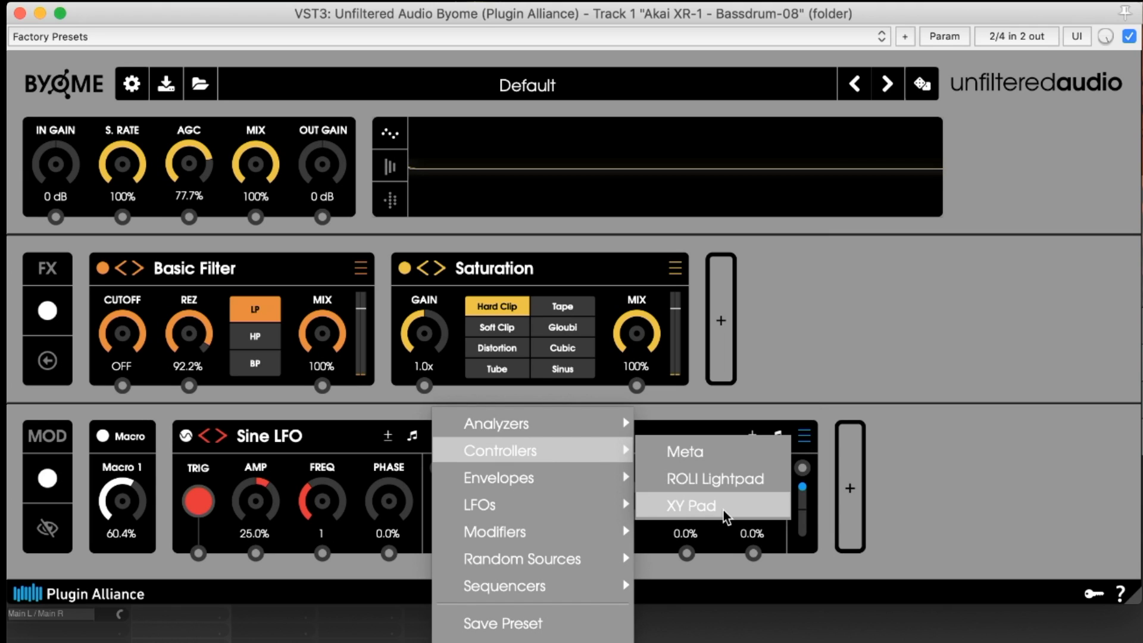
mouse_move(494, 472)
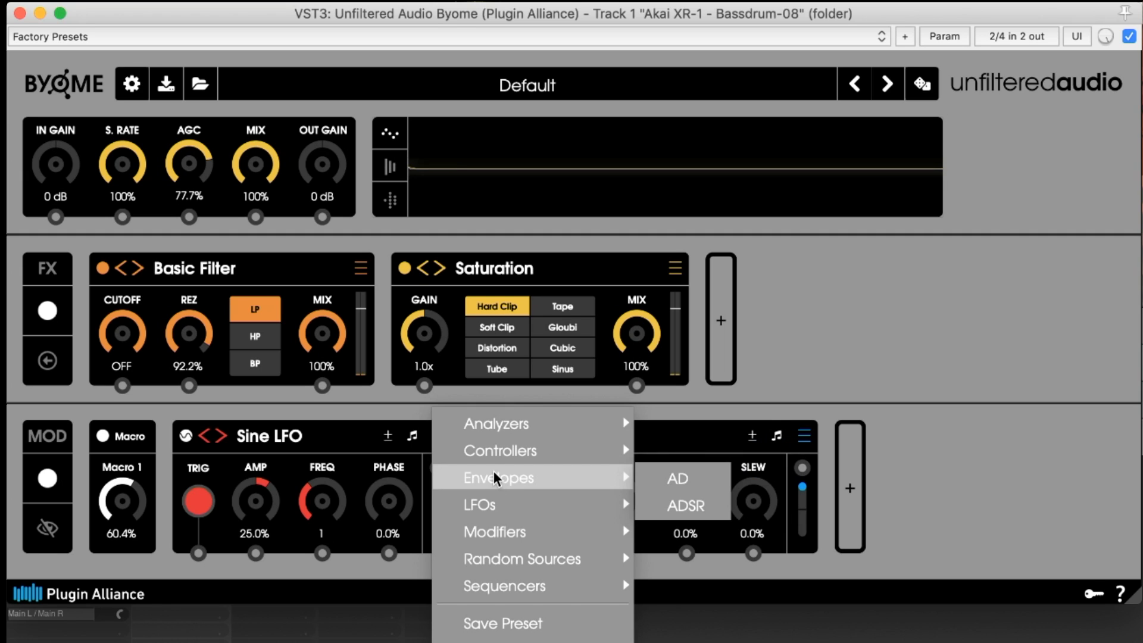
mouse_move(515, 502)
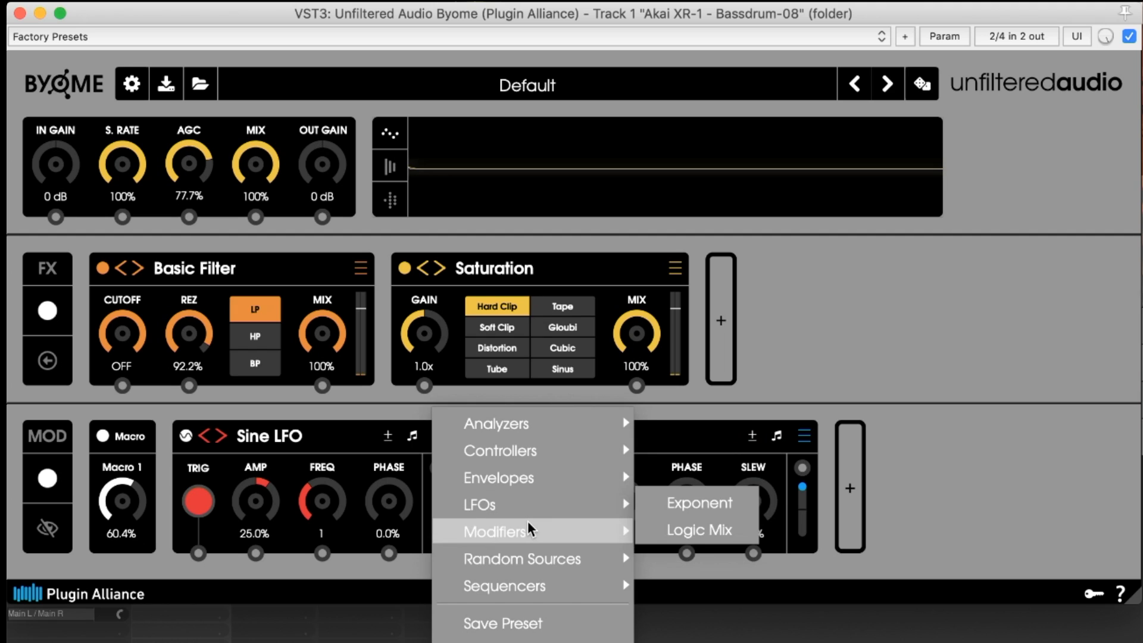
mouse_move(576, 562)
mouse_move(570, 585)
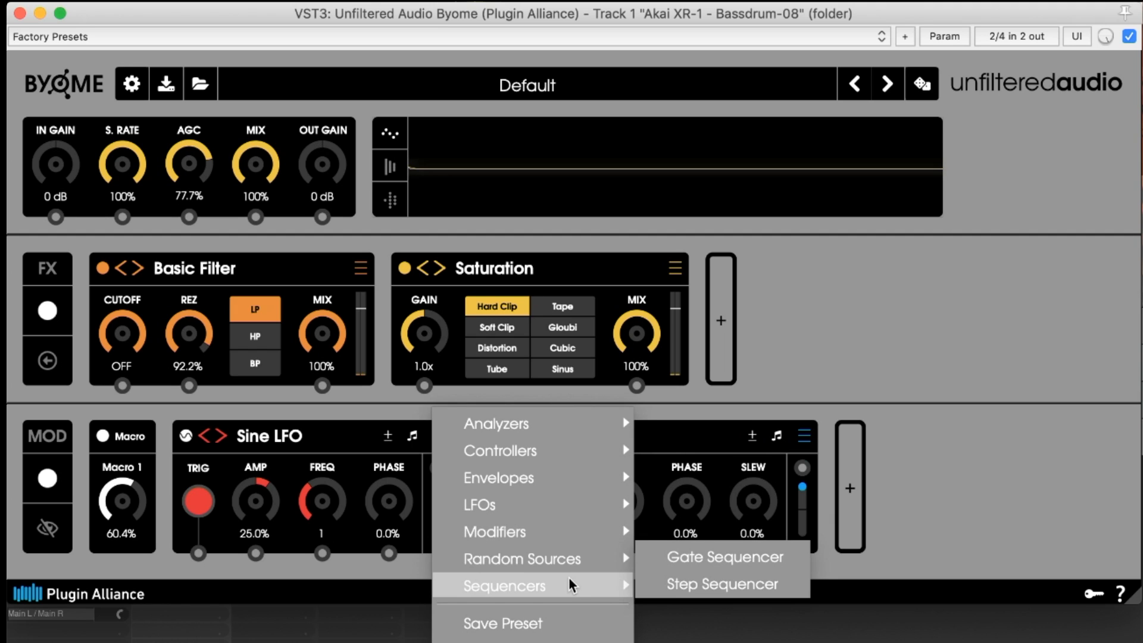
left_click(650, 406)
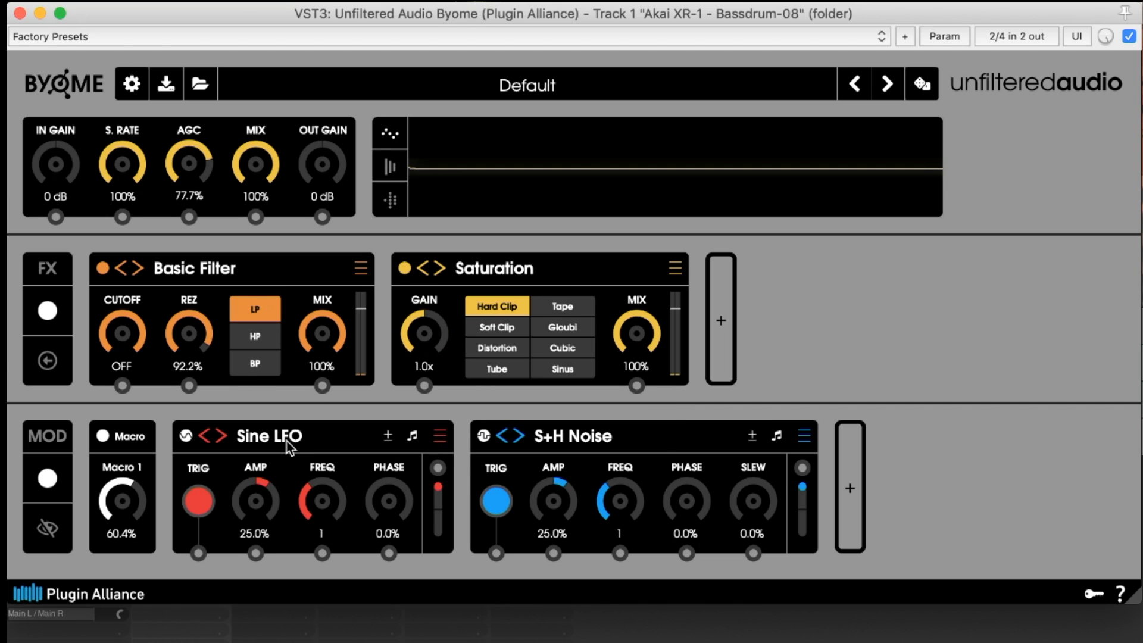
Replace the Sine LFO with a Step Sequencer modulator
left_click(441, 442)
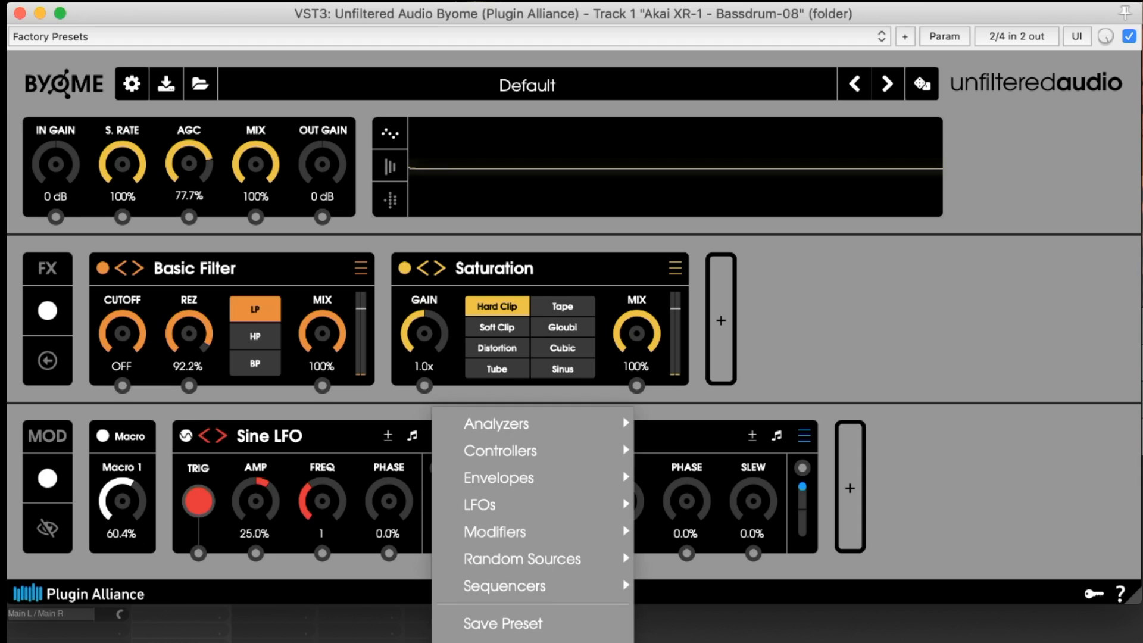
mouse_move(518, 586)
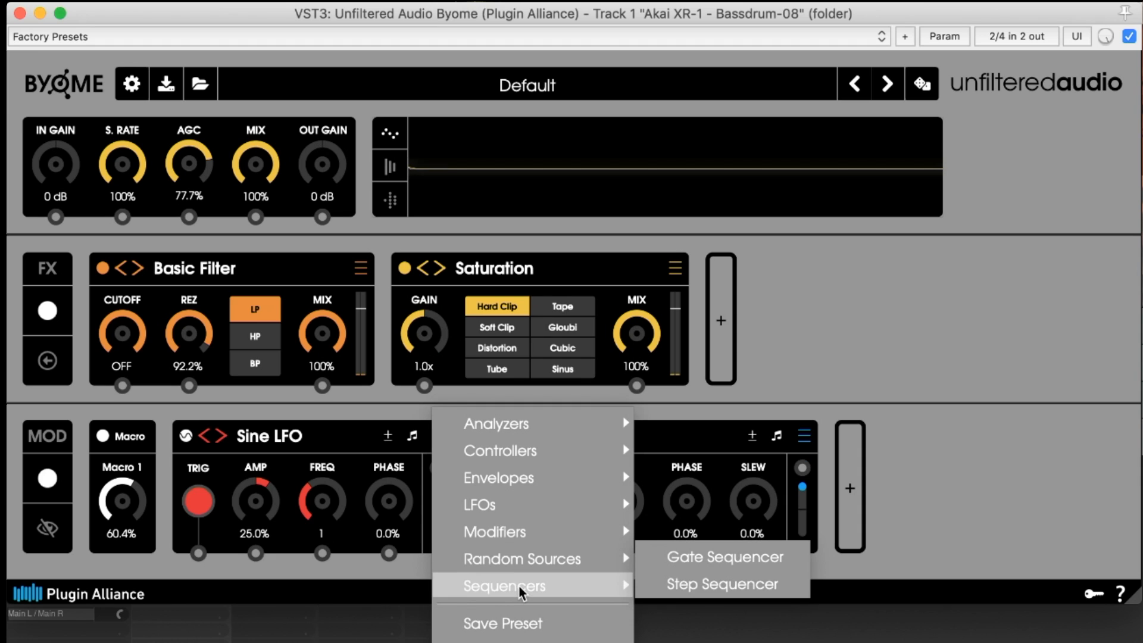
left_click(676, 584)
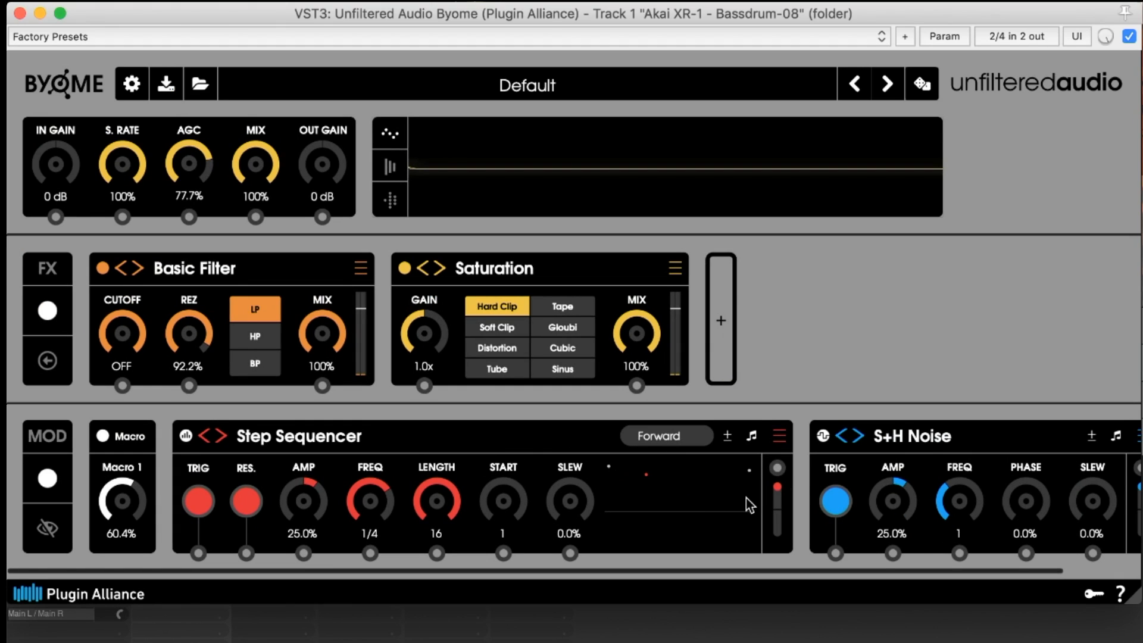
Route the Step Sequencer to the Basic Filter's Cutoff and draw step values across its pattern
left_click_drag(777, 467, 122, 386)
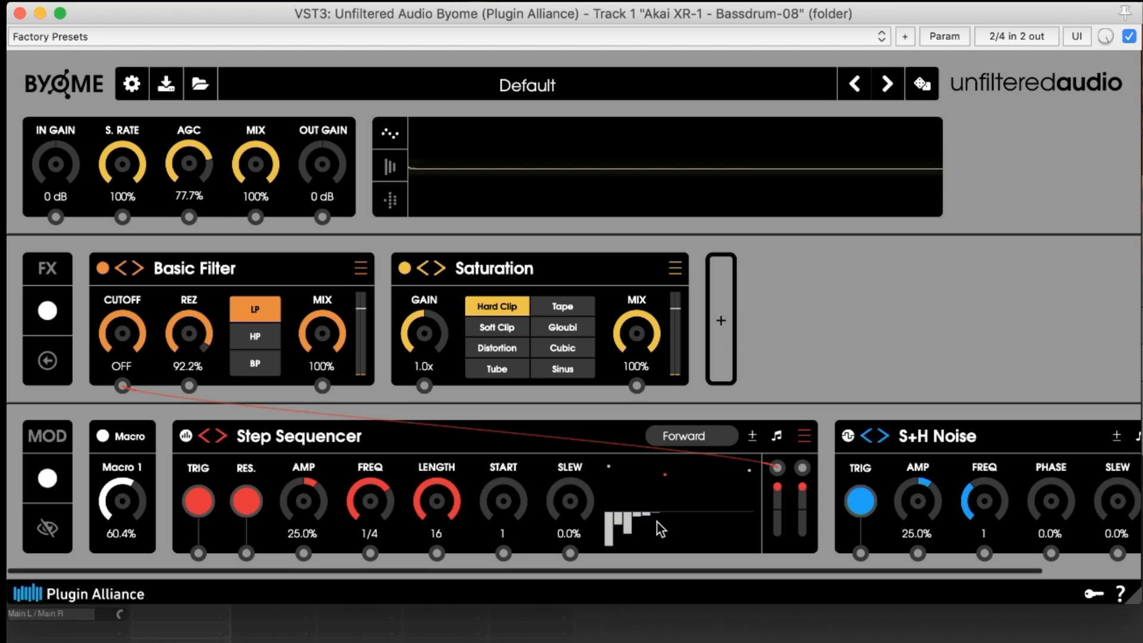
mouse_move(659, 543)
left_mouse_down()
mouse_move(670, 508)
mouse_move(750, 508)
left_mouse_up()
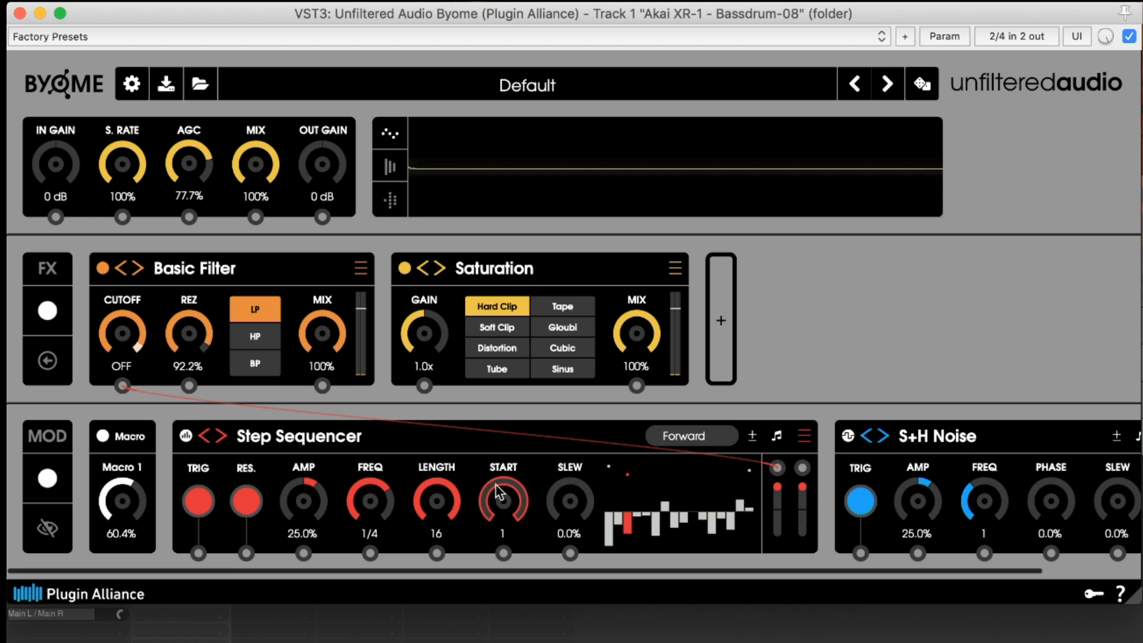
Set the Step Sequencer's rate to 1/8th and amplitude to 61.7%, and lower the filter's Rez to 18.7%
left_click_drag(368, 501, 370, 470)
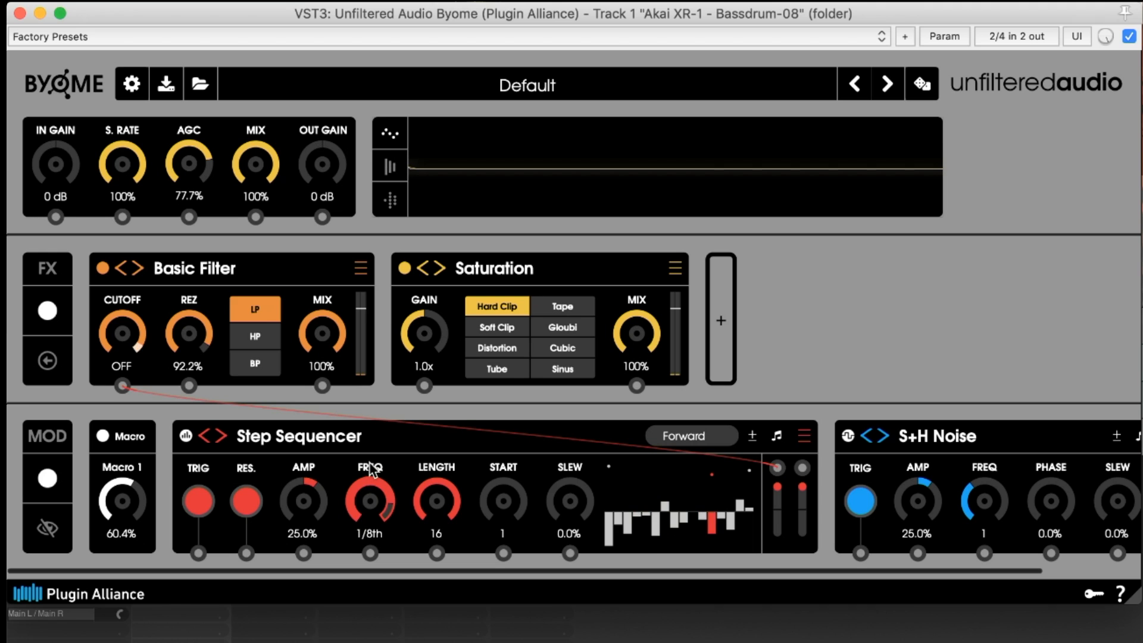
left_click_drag(308, 506, 309, 450)
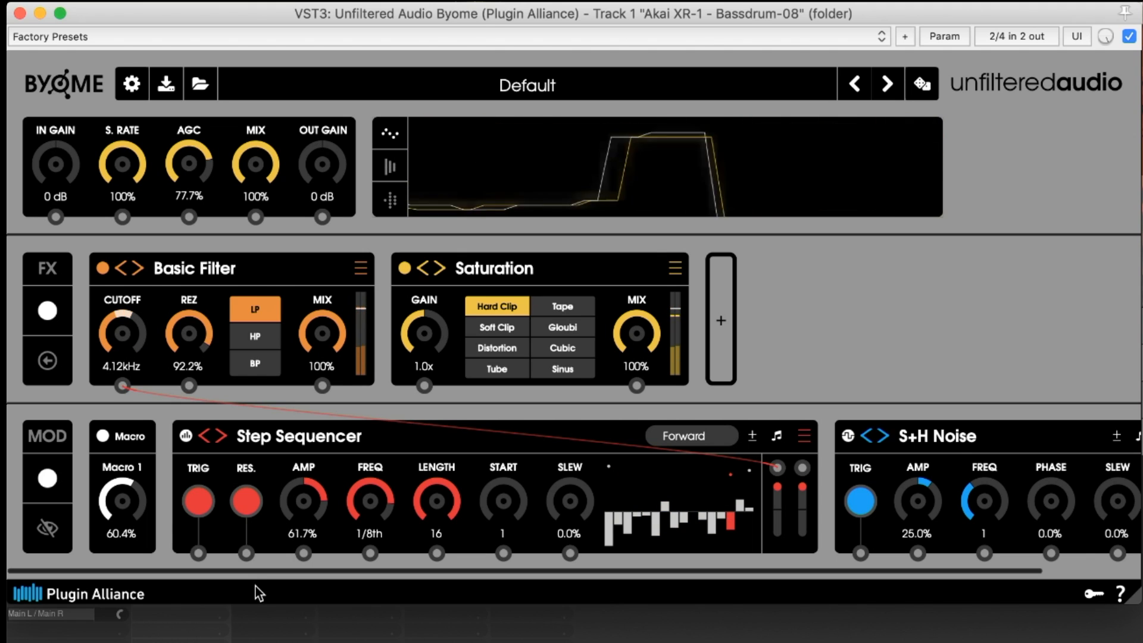
left_click_drag(190, 341, 206, 520)
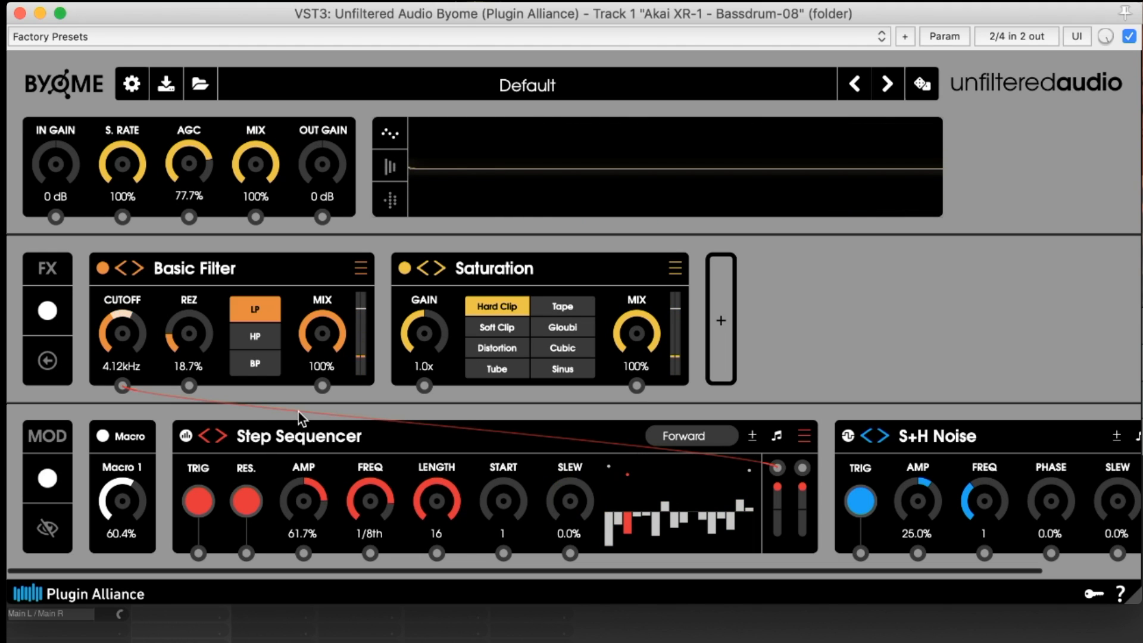
Step through the modulator types to turn the Step Sequencer into a Gate Sequencer
left_click(221, 437)
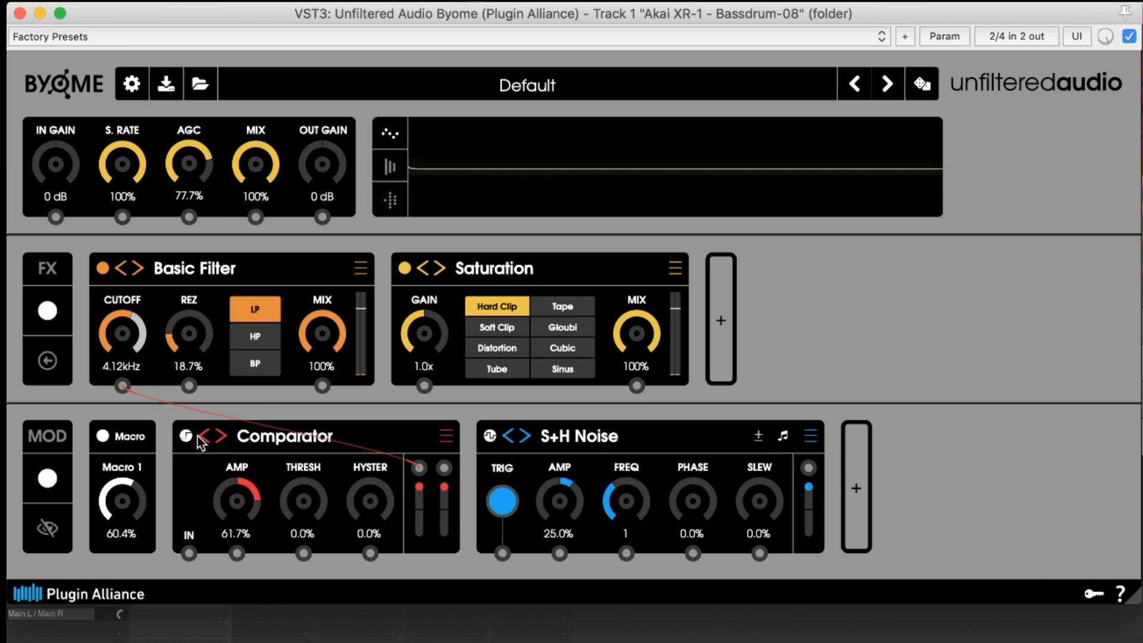
left_click(202, 436)
left_click(204, 436)
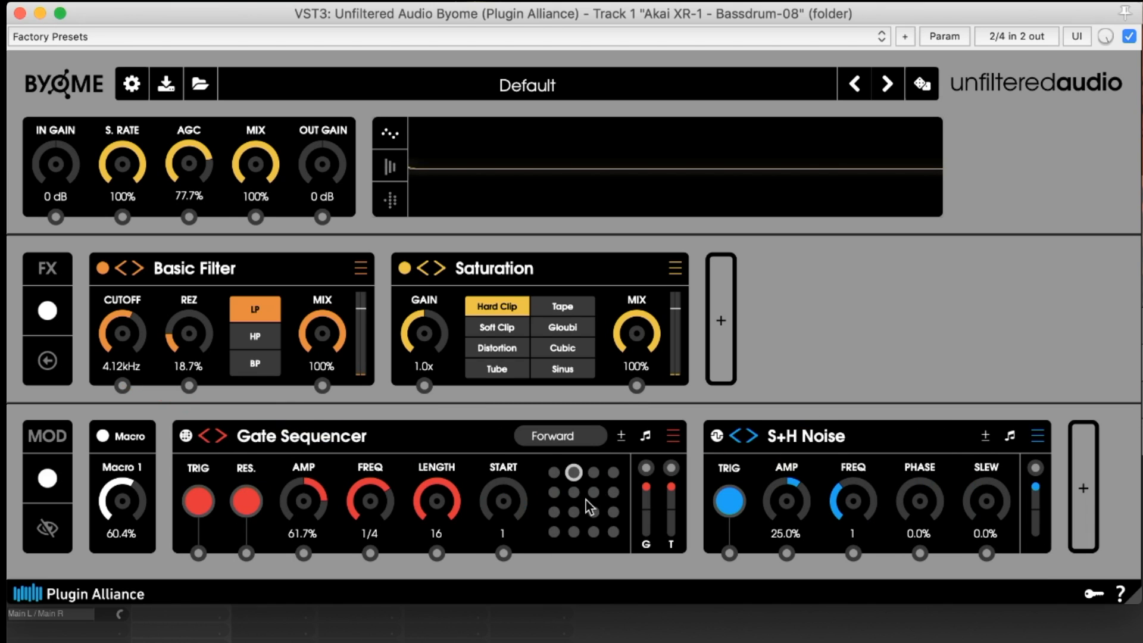
Toggle several steps on and off in the Gate Sequencer's gate pattern grid
left_click(554, 473)
left_click(596, 475)
left_click(575, 494)
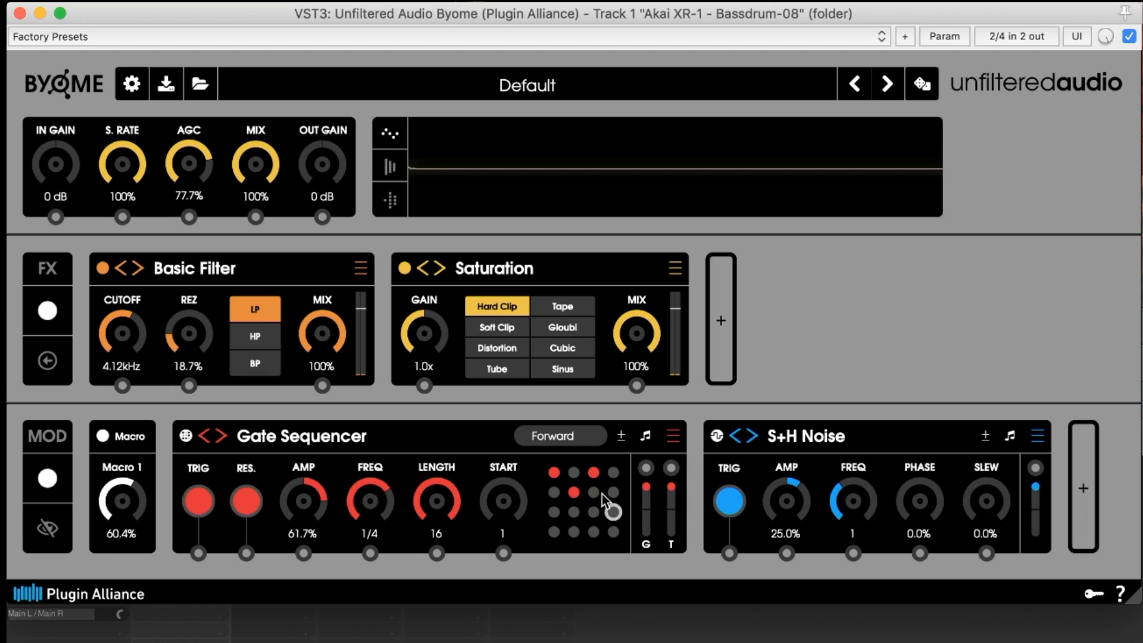
left_click(595, 532)
Route the Gate Sequencer to the Basic Filter's Cutoff and lower the sequencer's amplitude to 38.5%
left_click_drag(647, 471, 122, 386)
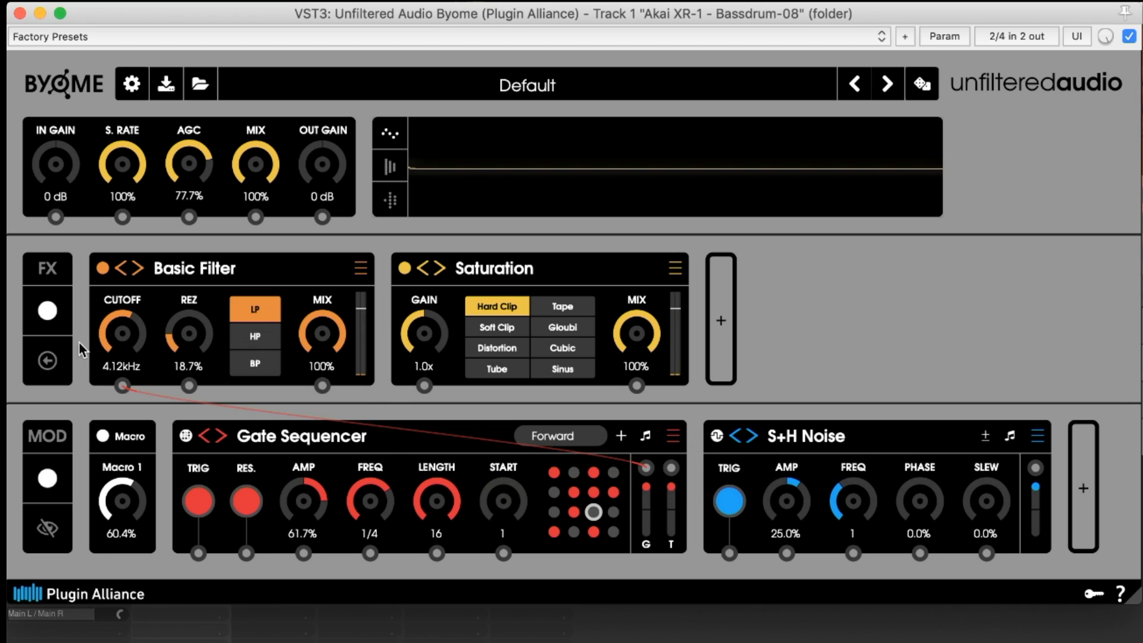
left_click_drag(302, 504, 303, 530)
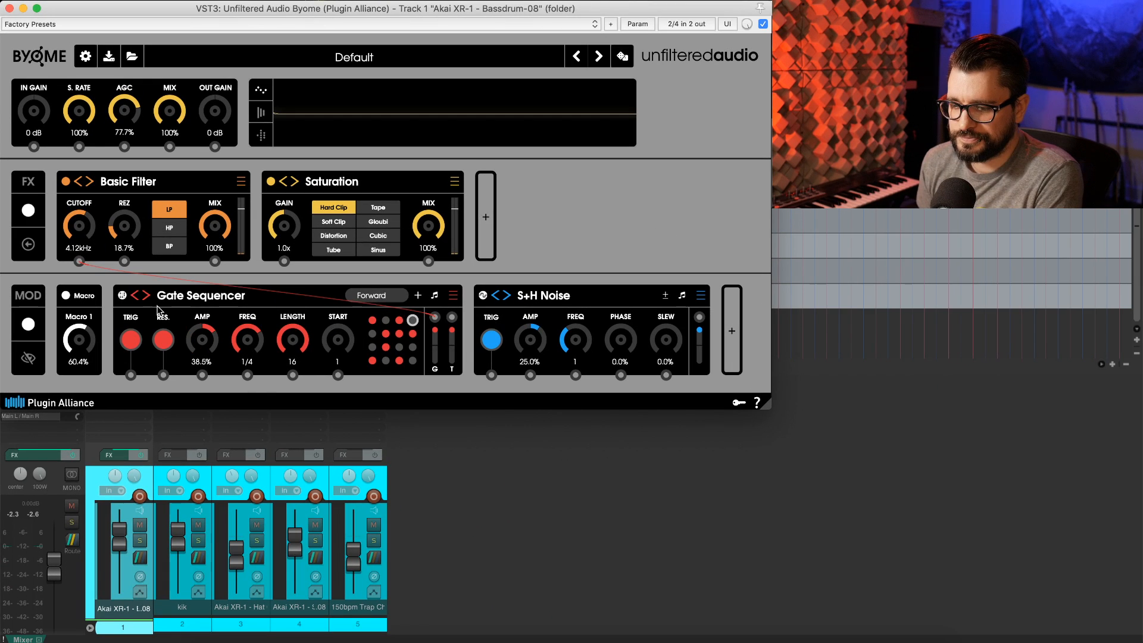
Mute the klk, Akai XR-1 - Hat and second Akai XR-1 tracks in the mixer
left_click(199, 525)
left_click(257, 525)
left_click(315, 525)
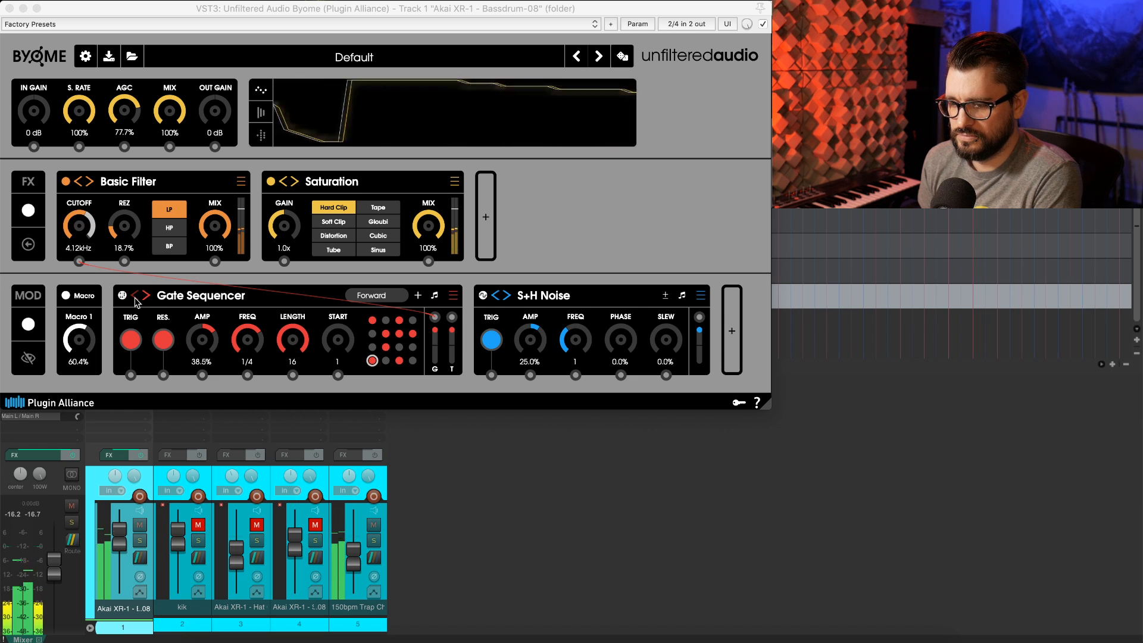
Replace the Saturation effect with the Deep Reverb from the Reverbs category
left_click(455, 181)
mouse_move(524, 327)
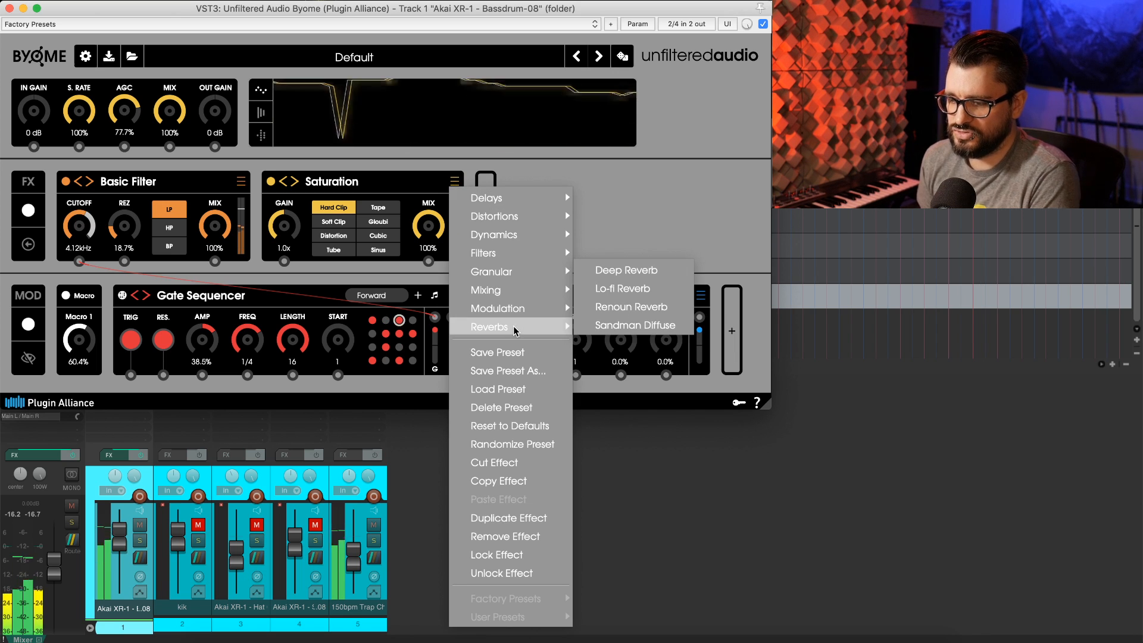
left_click(625, 271)
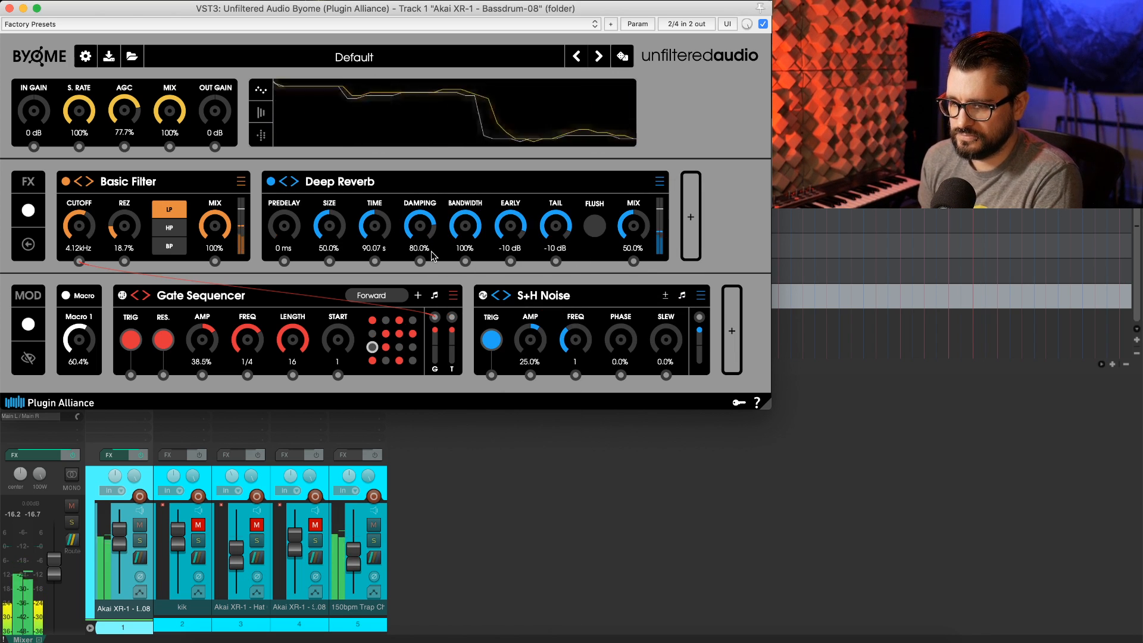
Adjust the Deep Reverb, setting Damping to 60.9%, Time to 29.86 s and Mix to 62.6%
left_click_drag(620, 247, 616, 252)
left_click_drag(420, 229, 421, 260)
mouse_move(374, 229)
left_mouse_down()
mouse_move(371, 265)
mouse_move(374, 230)
left_mouse_up()
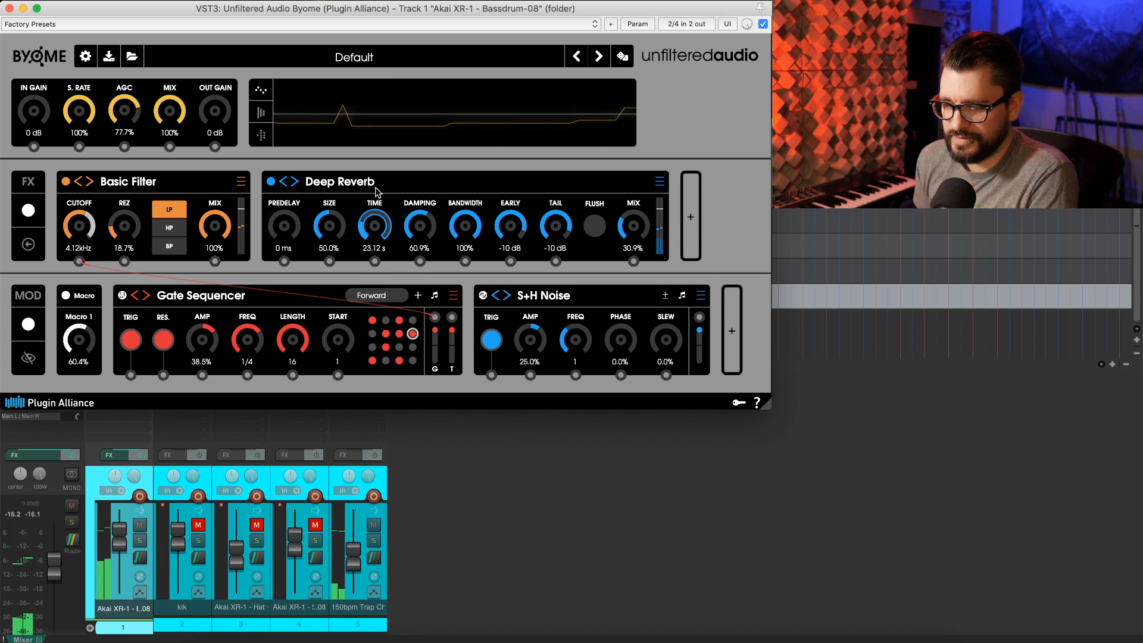
mouse_move(374, 227)
left_mouse_down()
mouse_move(409, 76)
mouse_move(385, 230)
left_mouse_up()
left_click_drag(573, 318, 577, 281)
left_click_drag(956, 345, 951, 265)
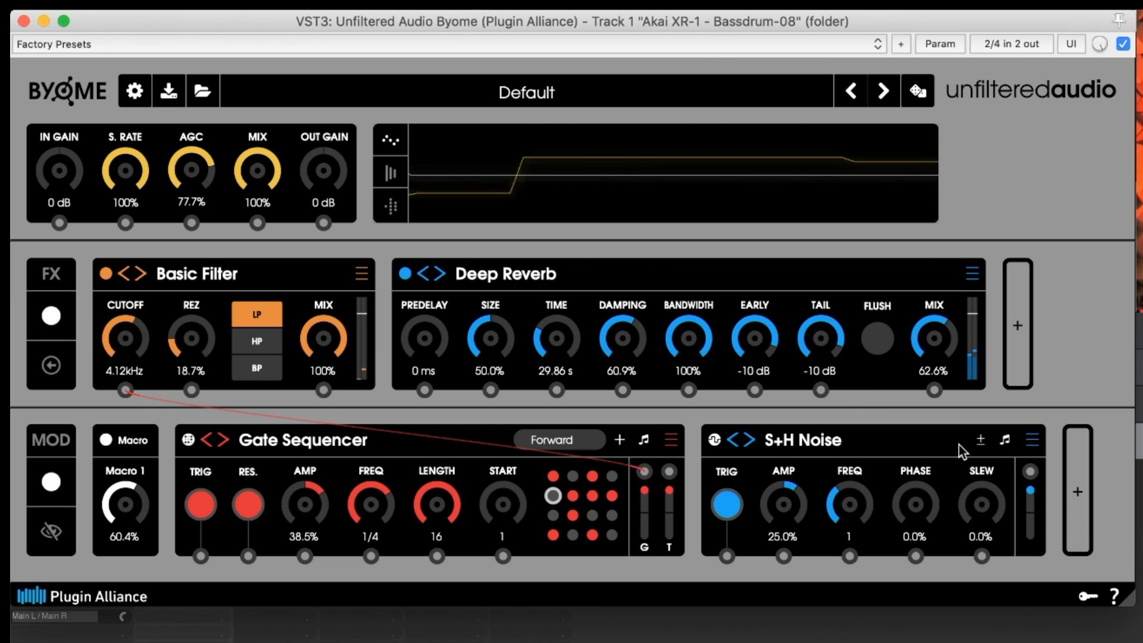
Replace the S+H Noise modulator with a Follower from the Analyzers category and set its amplitude to -57.1%
left_click(1031, 441)
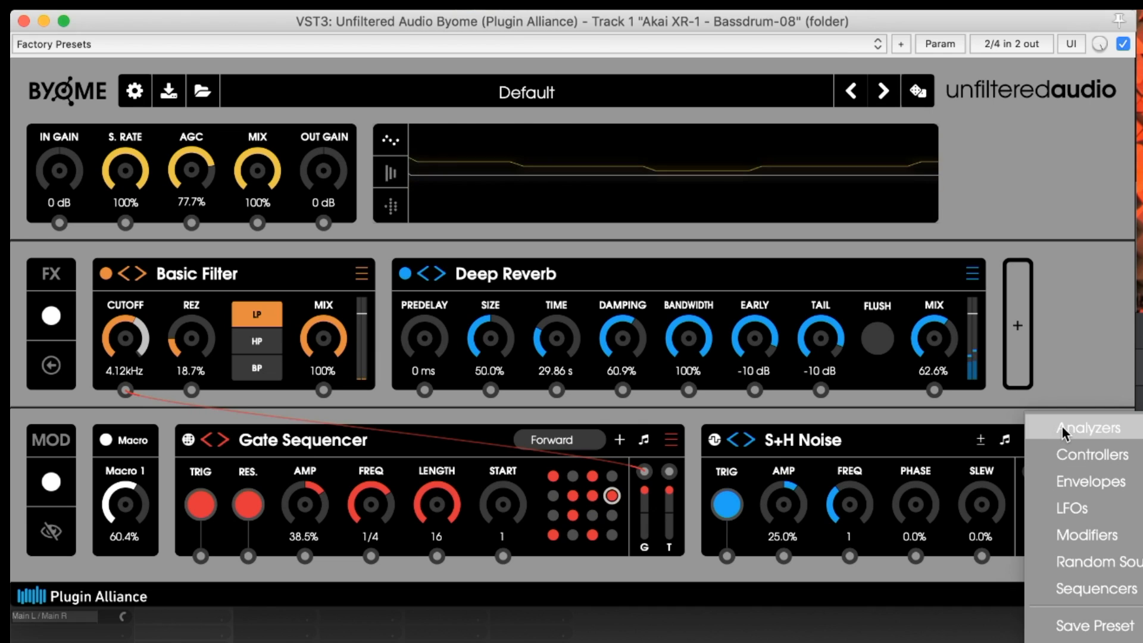
left_click(1134, 428)
left_click_drag(749, 511, 730, 606)
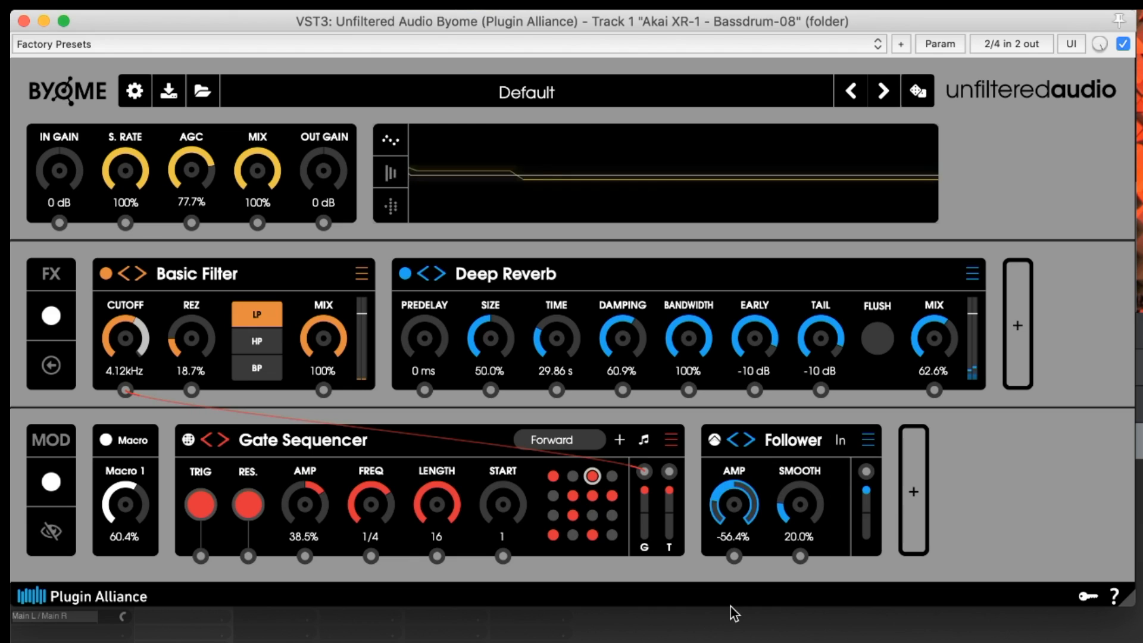
left_click_drag(738, 512, 740, 515)
Route the Follower to the Deep Reverb's Mix, adjust the Mix knob, and set the Follower's amplitude to -67.2%
left_click_drag(866, 471, 938, 353)
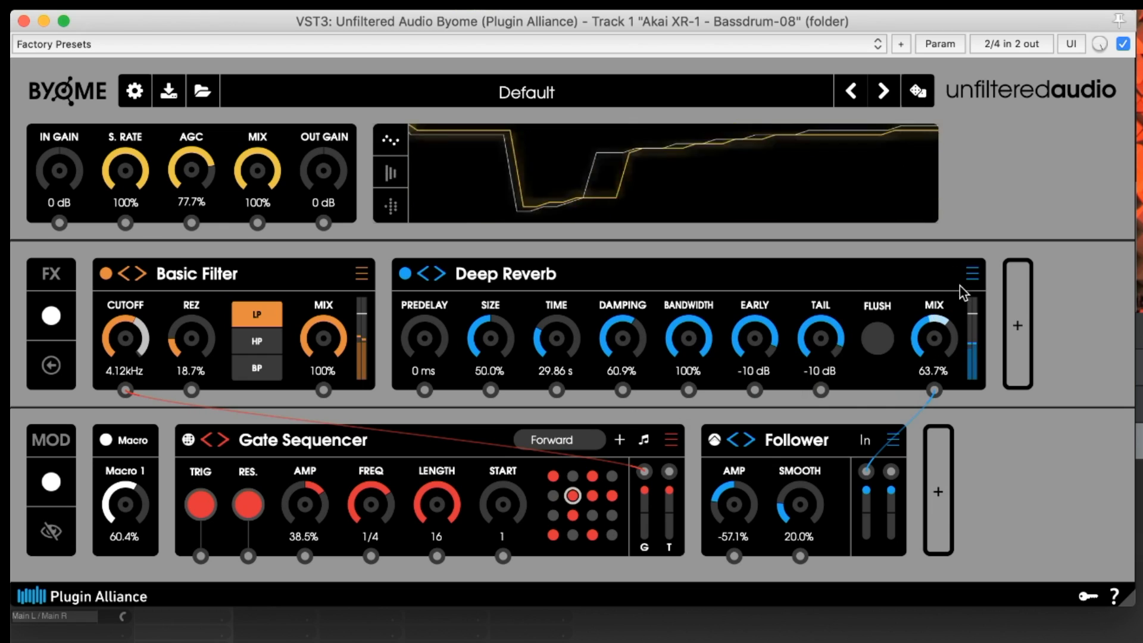
left_click_drag(936, 337, 952, 282)
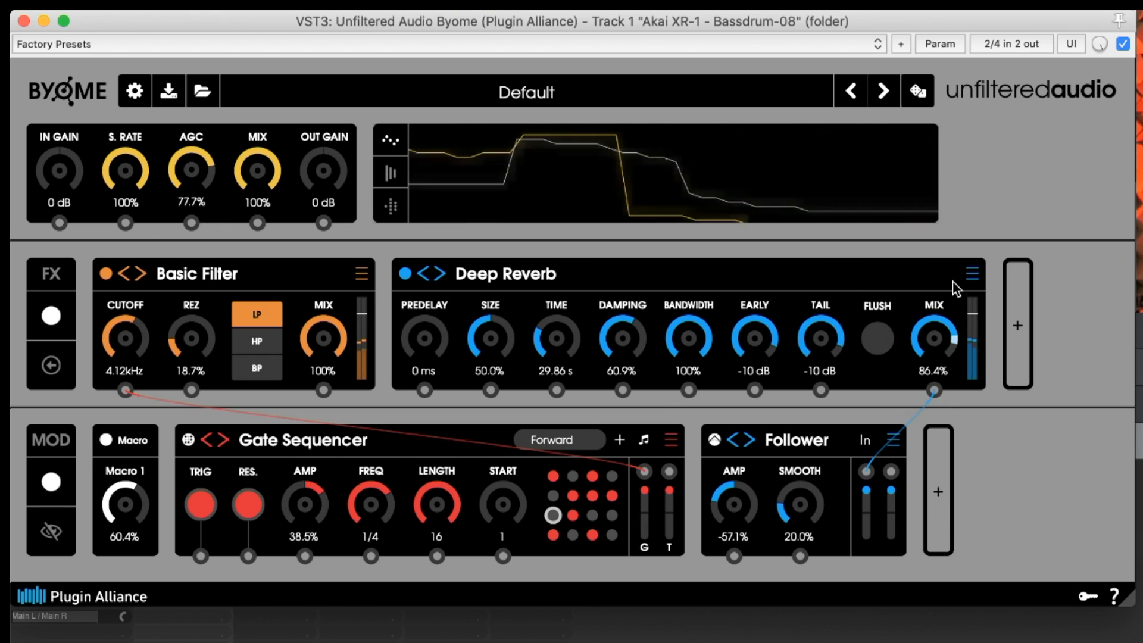
left_click_drag(938, 339, 934, 362)
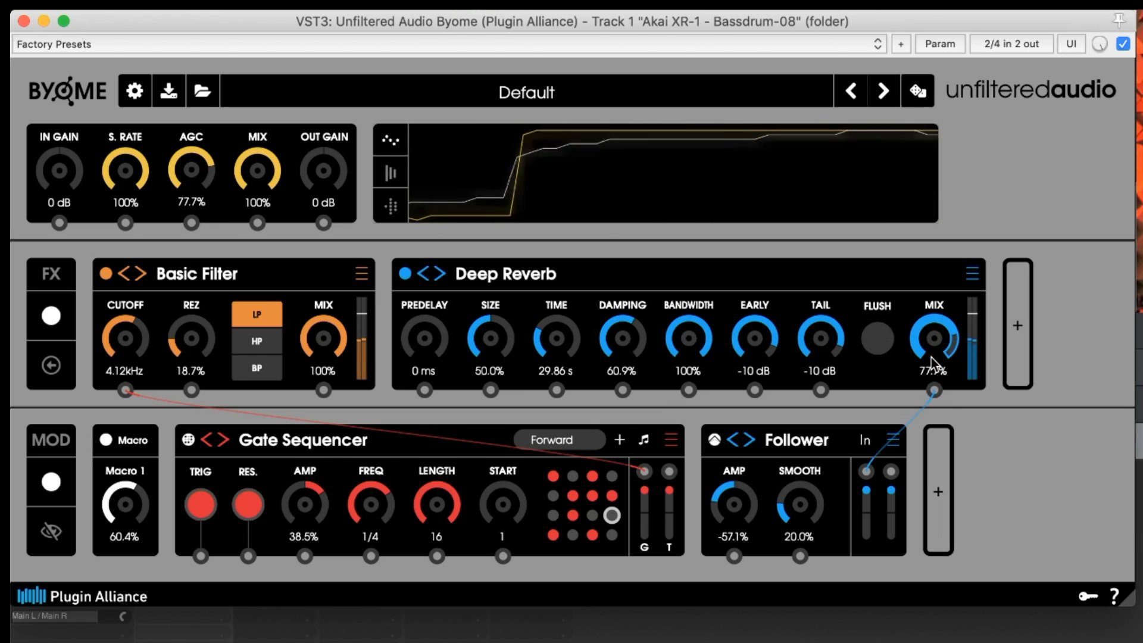
left_click_drag(735, 505, 738, 521)
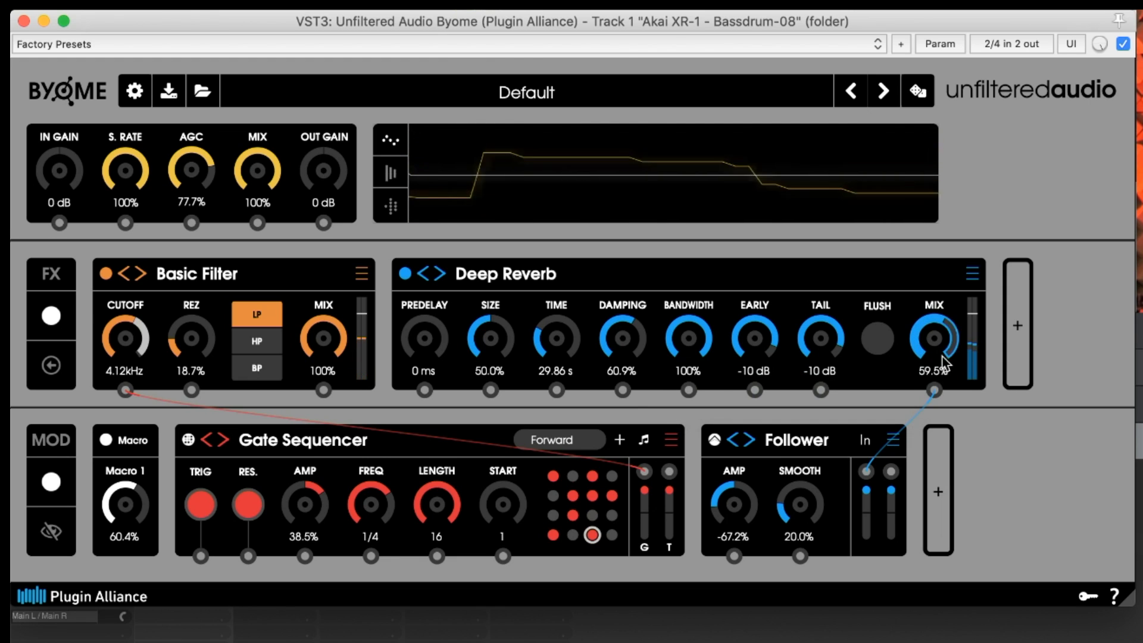
Replace the Deep Reverb with the Instant Delay from the Delays category
left_click_drag(866, 471, 892, 470)
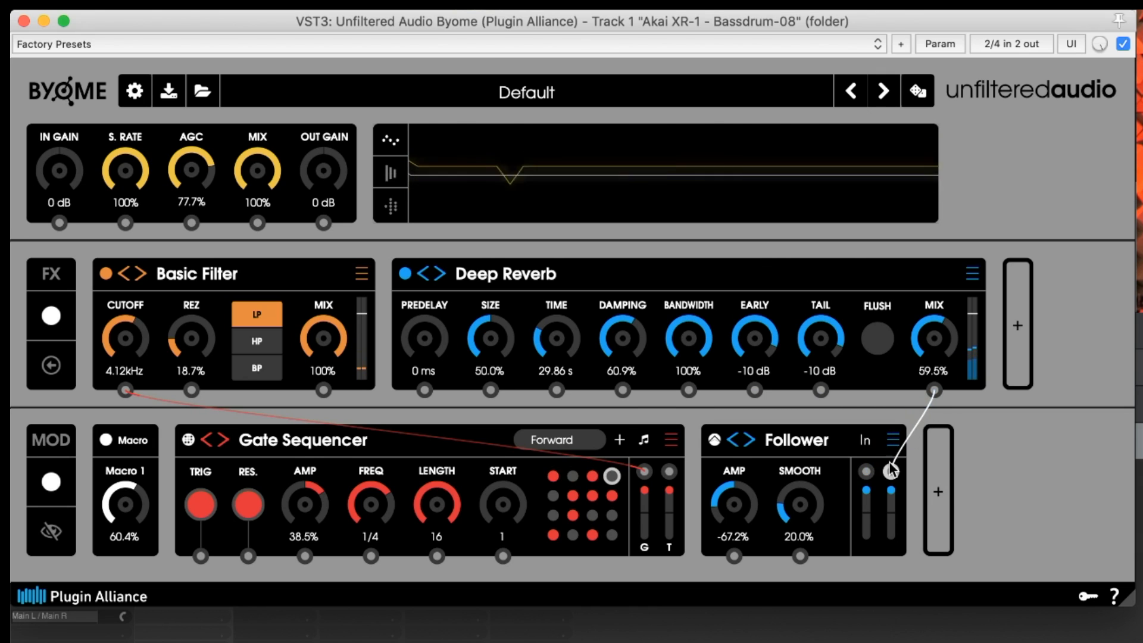
left_click(973, 275)
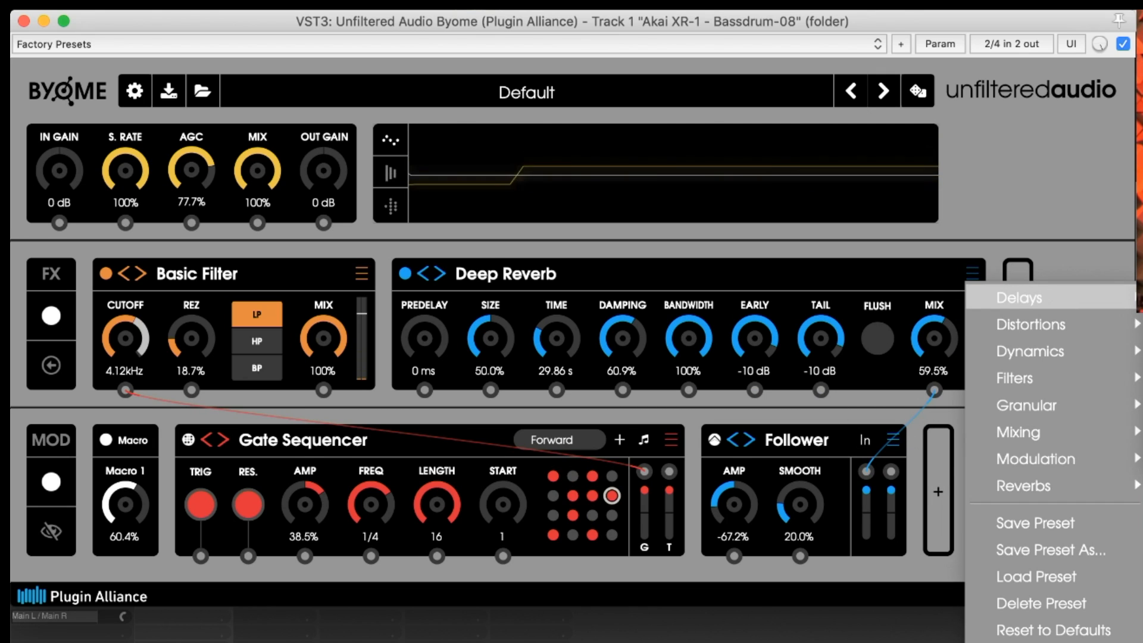
left_click(1020, 298)
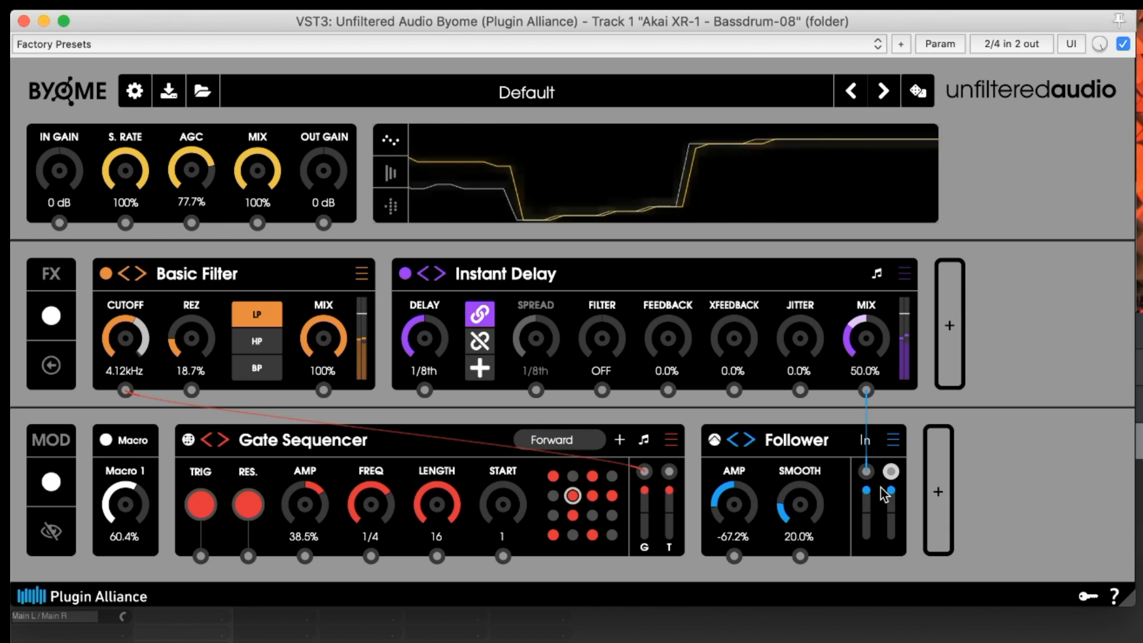
Set the Instant Delay's Mix to 74.9% and Feedback to 57.7%, and route the Follower to Feedback
left_click_drag(889, 352, 888, 334)
left_click_drag(696, 348, 680, 192)
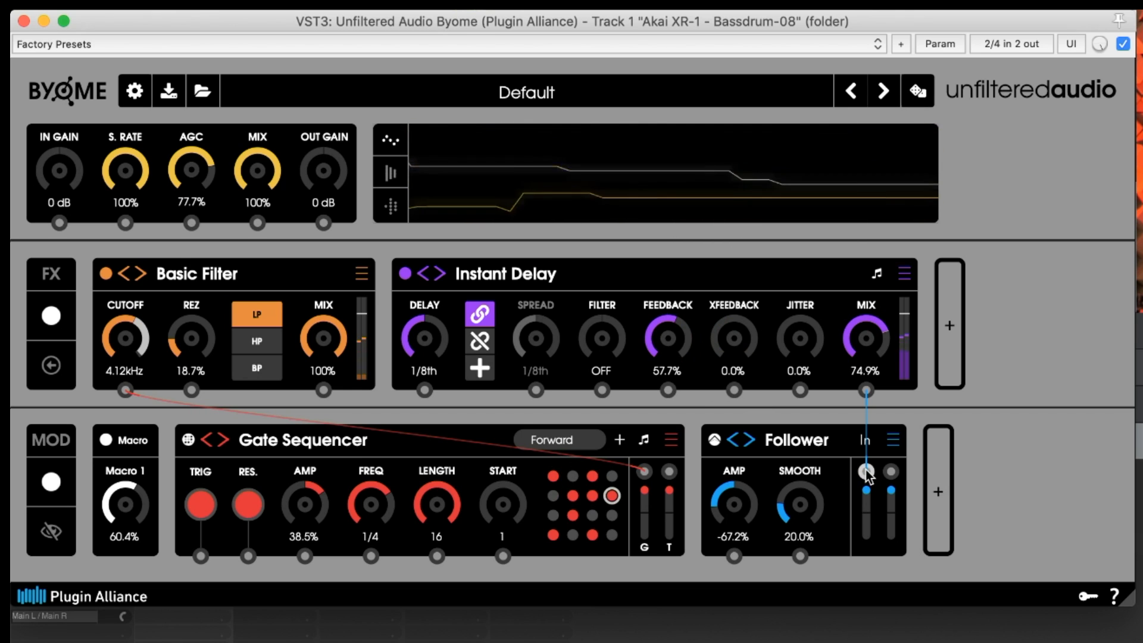
left_click_drag(867, 473, 668, 390)
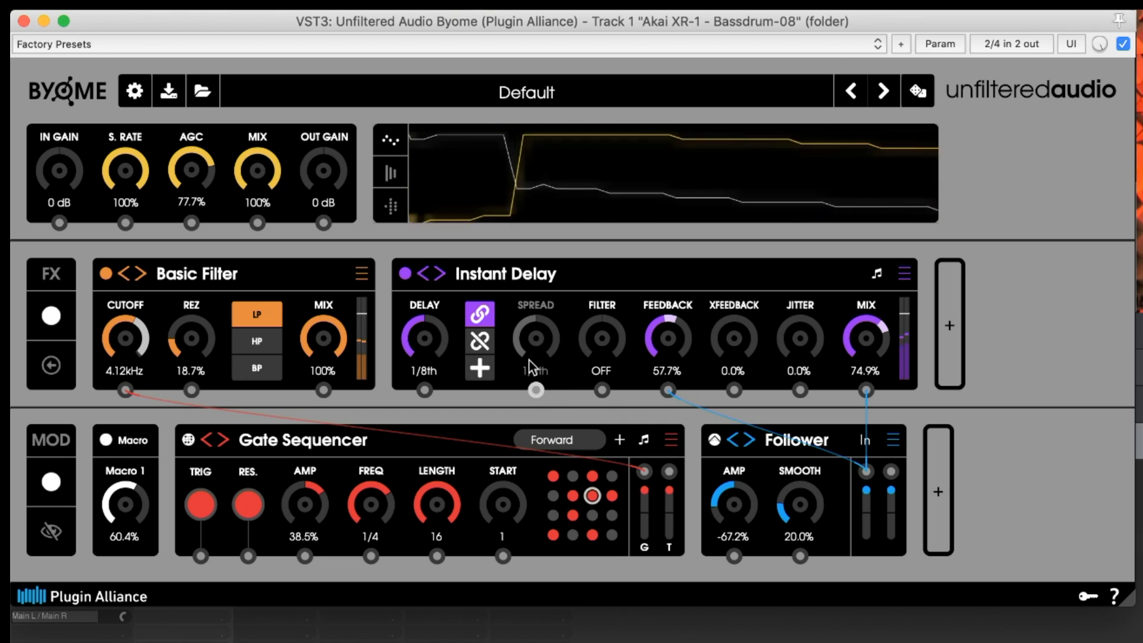
Unlink the delay's spread from its time, set Spread to 1/4th T and Jitter to 25.2%
left_click(484, 339)
left_click_drag(543, 334, 551, 318)
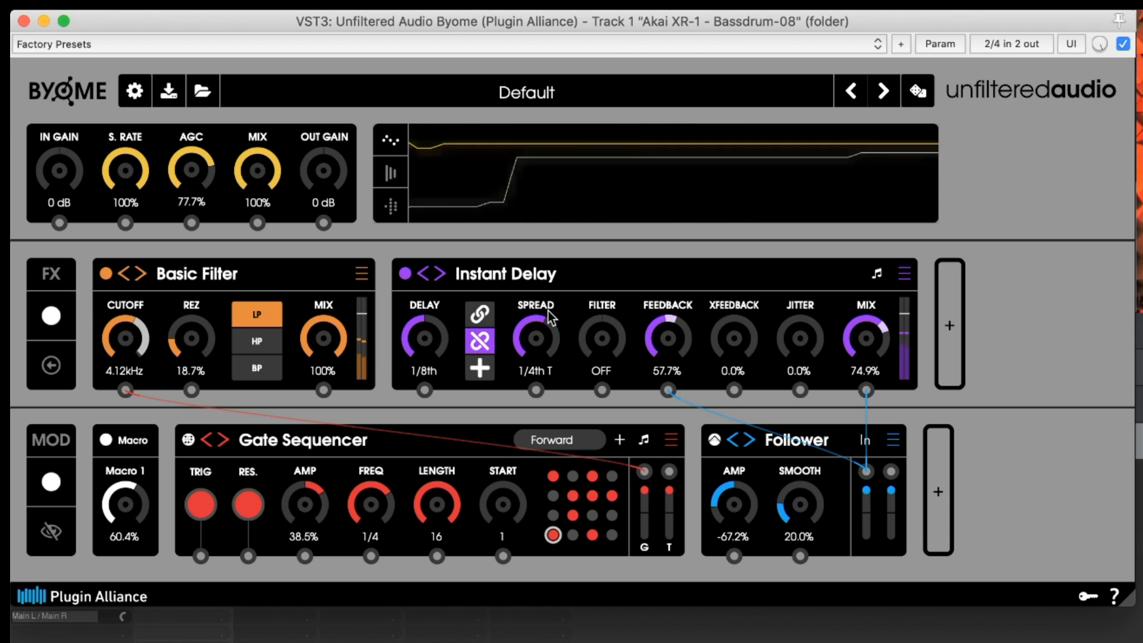
left_click_drag(801, 334, 803, 273)
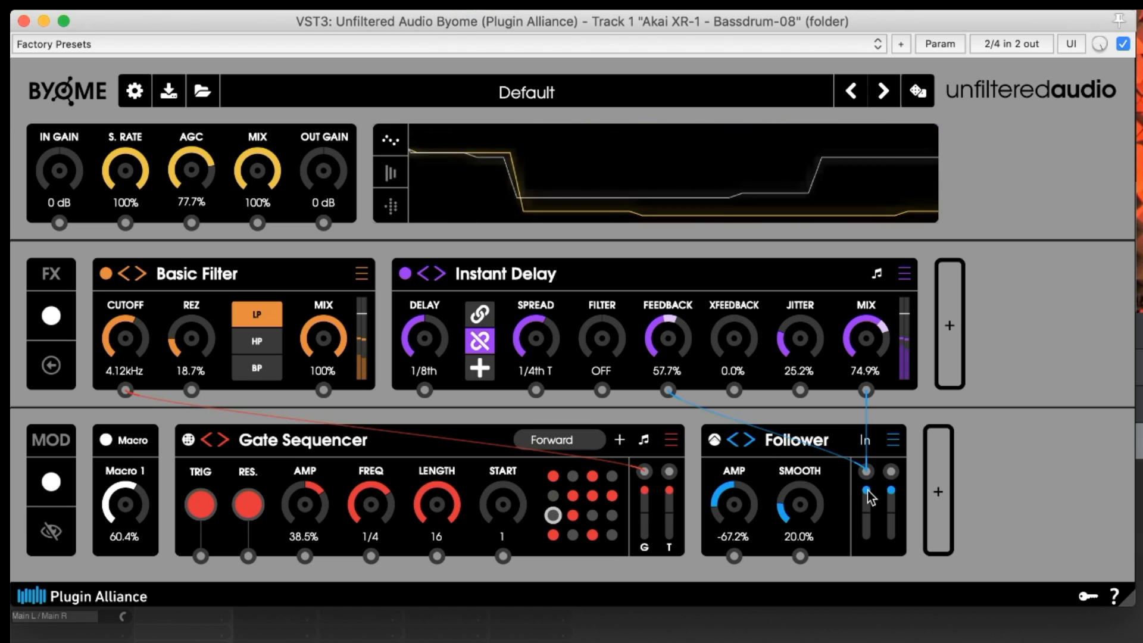
mouse_move(866, 491)
left_mouse_down()
mouse_move(866, 577)
mouse_move(864, 470)
left_mouse_up()
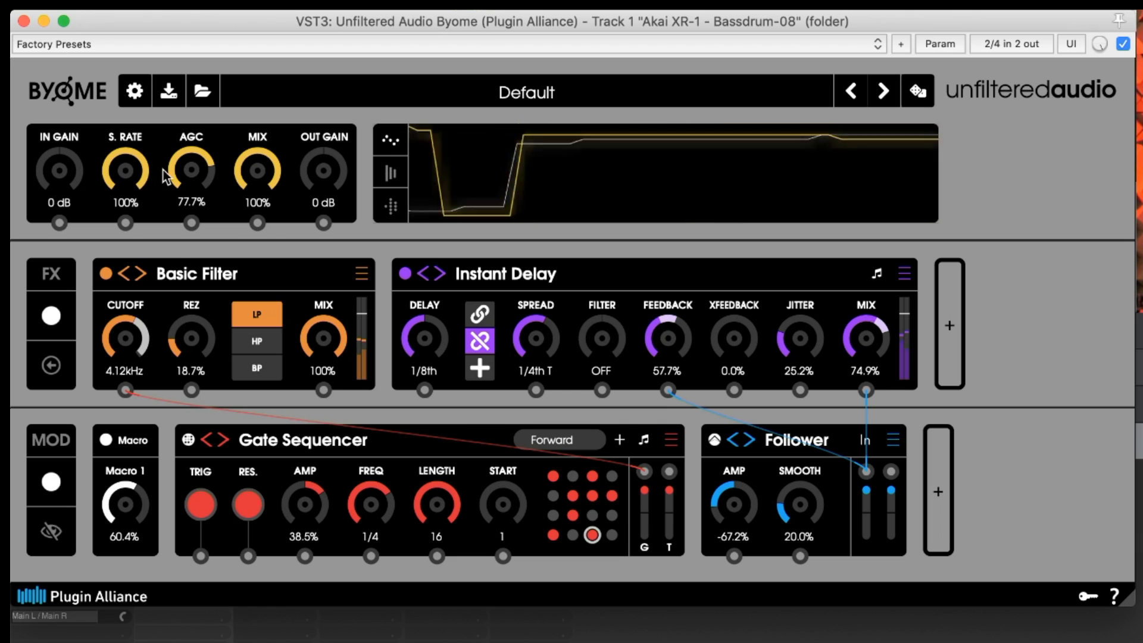
Sweep the plugin's global sample rate control and settle it at 8.8%
mouse_move(147, 164)
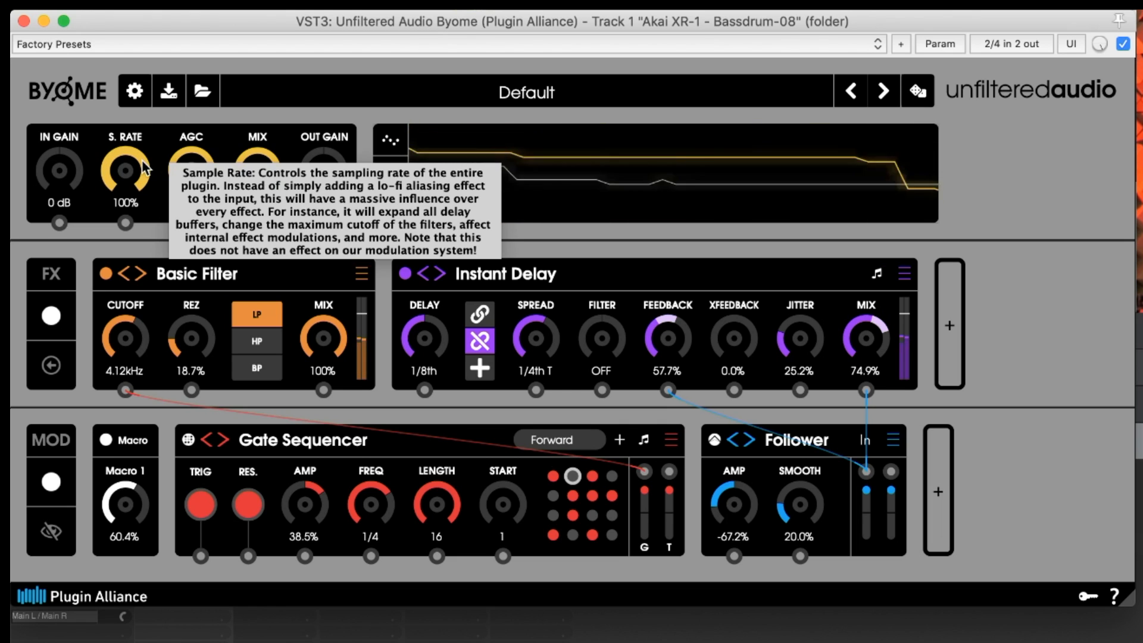
left_click_drag(144, 168, 132, 286)
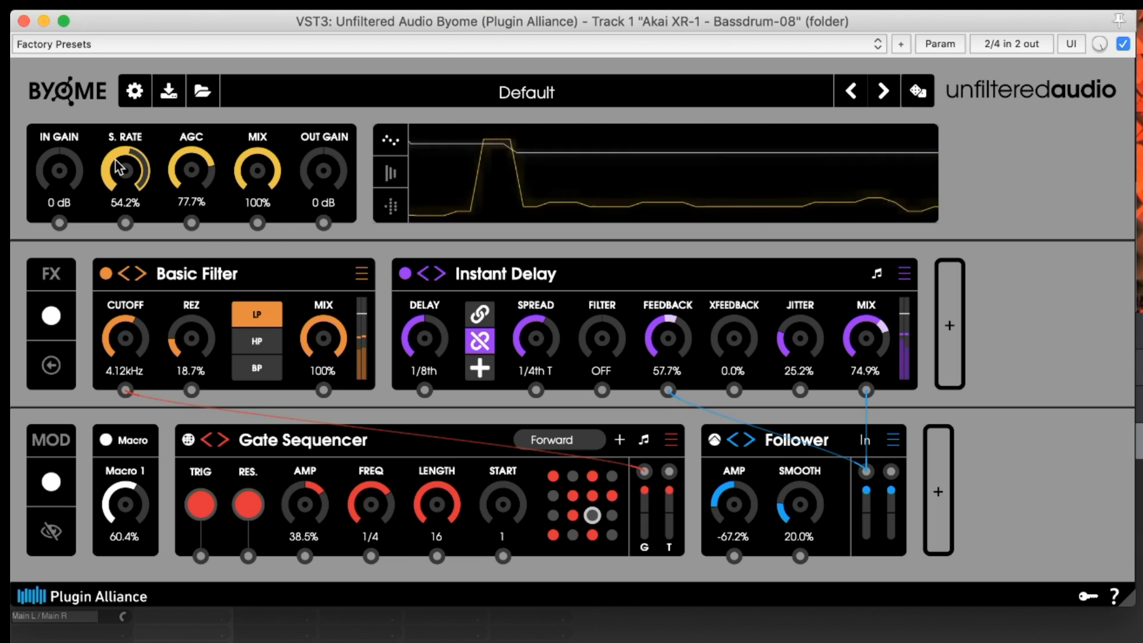
mouse_move(123, 169)
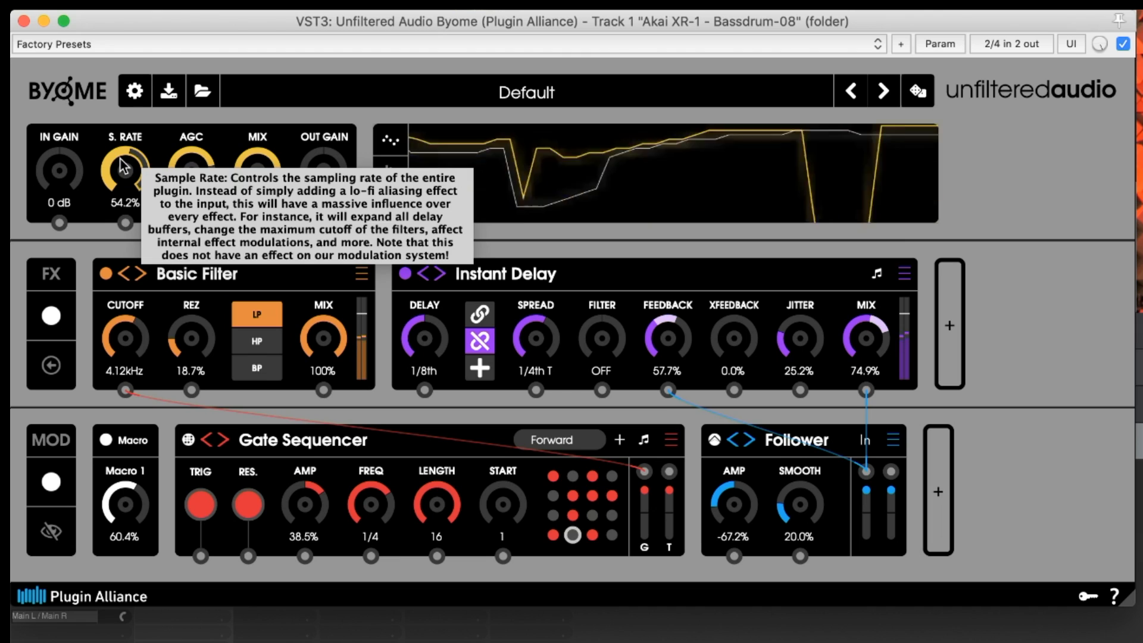
left_click_drag(127, 182, 124, 274)
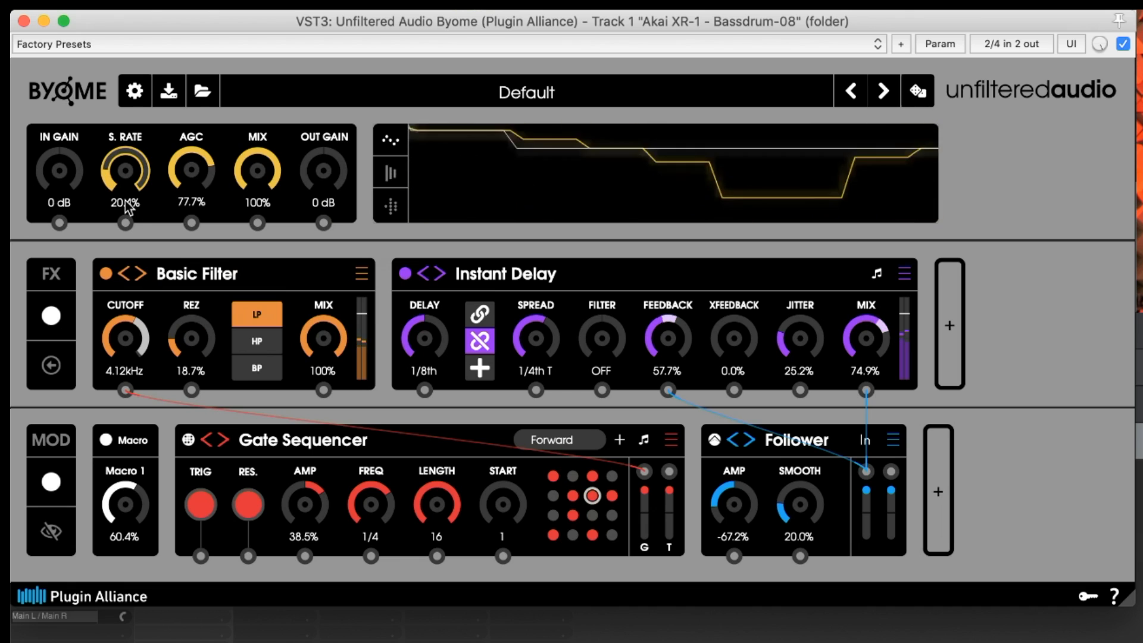
left_click_drag(130, 158, 132, 117)
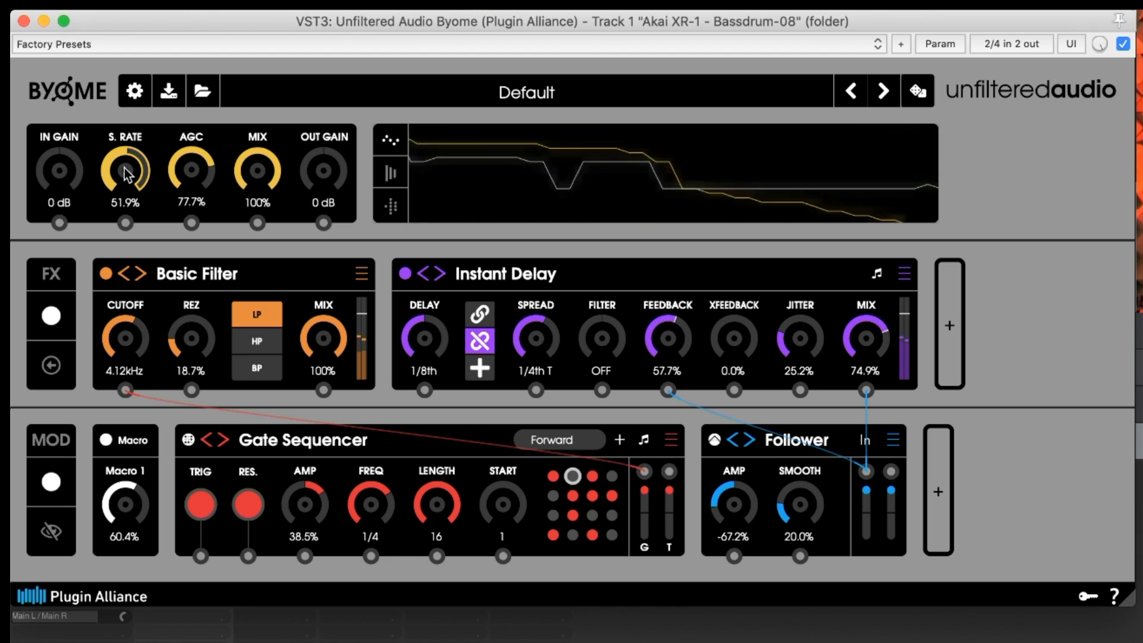
left_click_drag(106, 160, 105, 297)
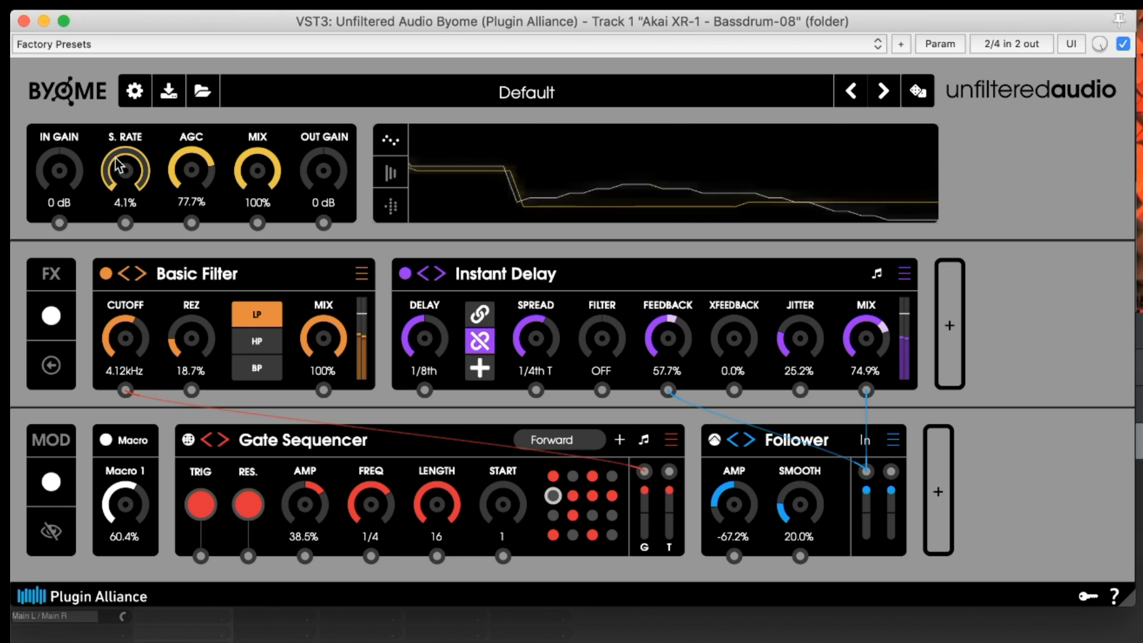
scroll(115, 146, "up", 2)
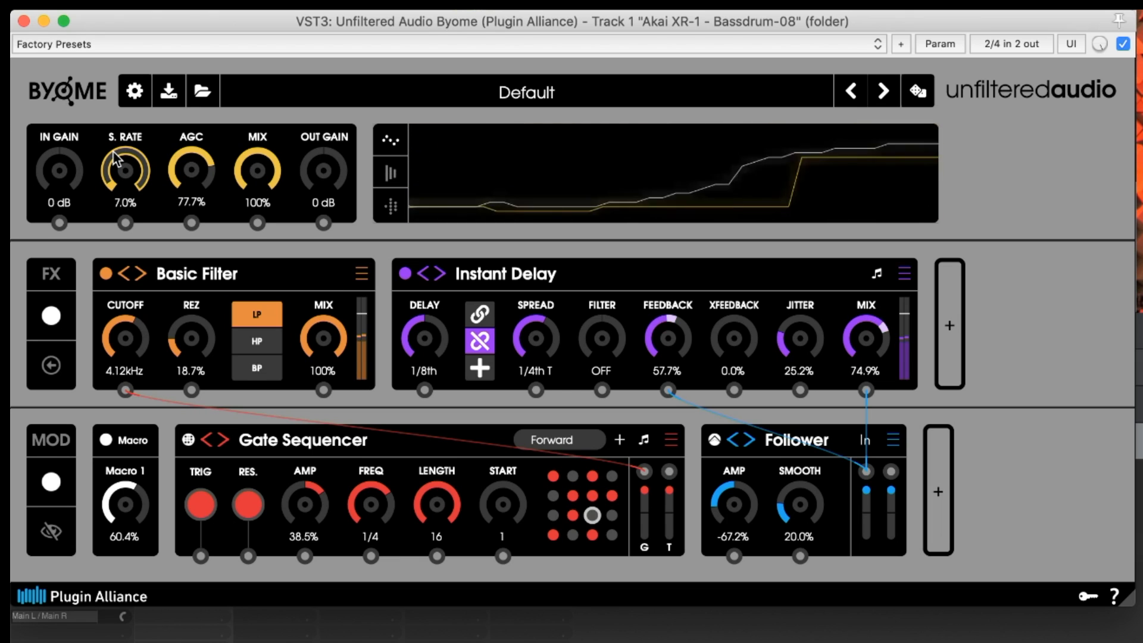
scroll(115, 162, "up", 1)
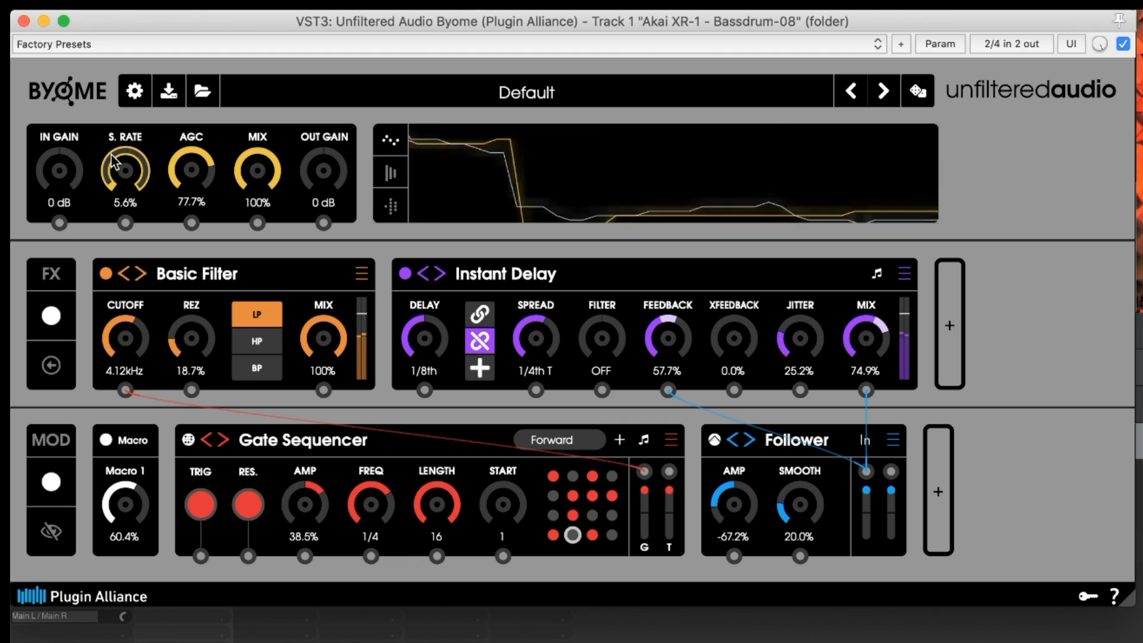
scroll(115, 159, "up", 2)
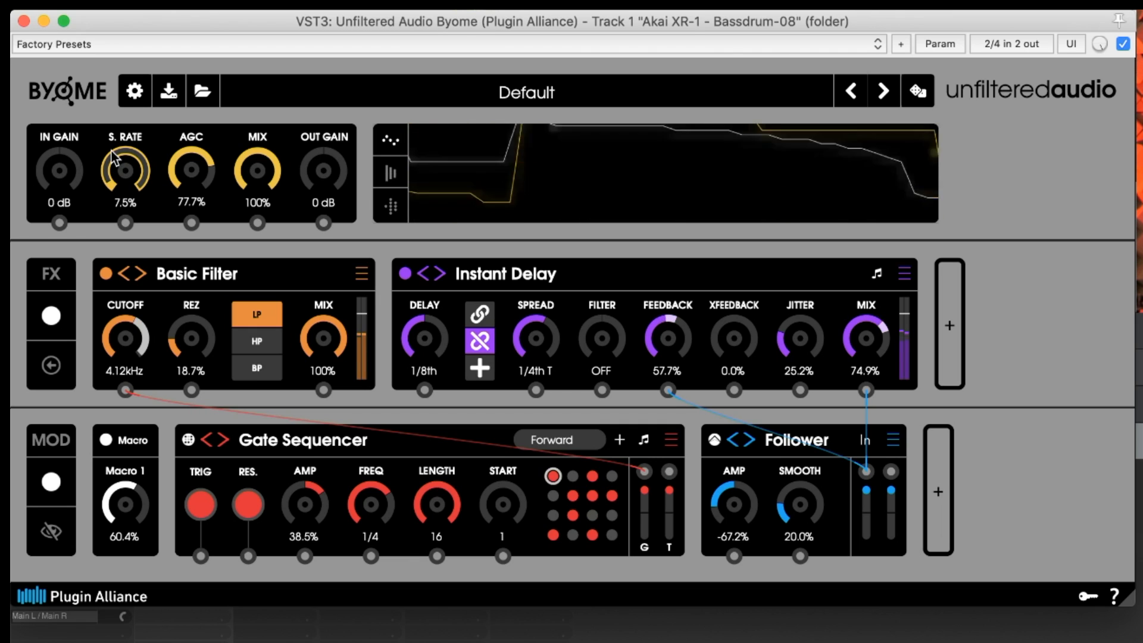
scroll(115, 158, "down", 2)
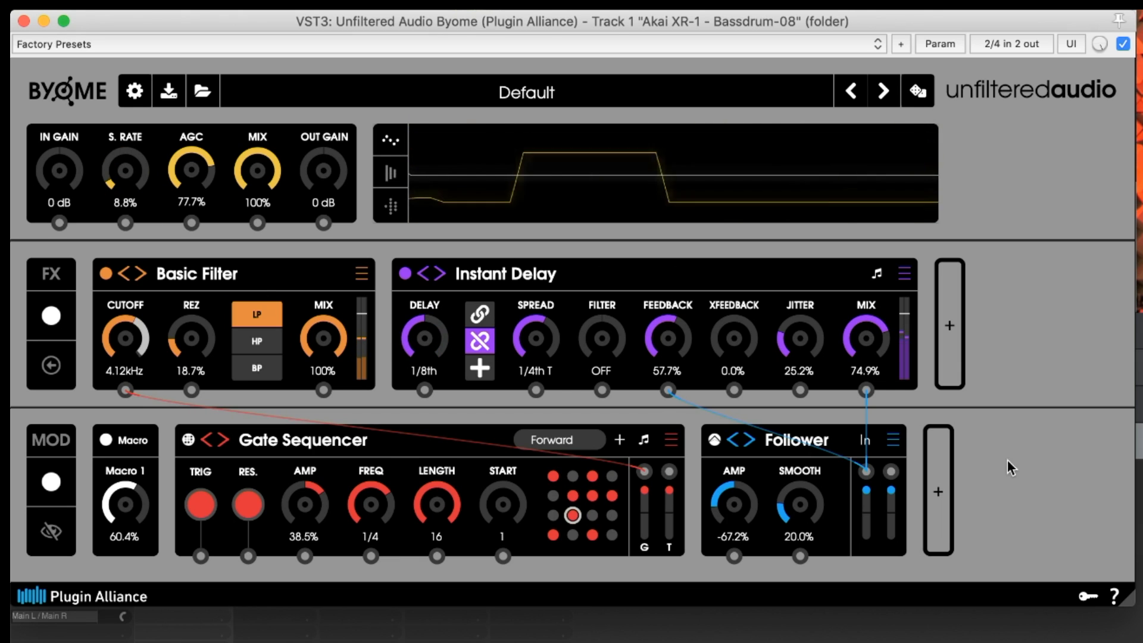
Add a new modulator, switch it to a Saw/Tri LFO, and set its Shape to 1.000
left_click(929, 462)
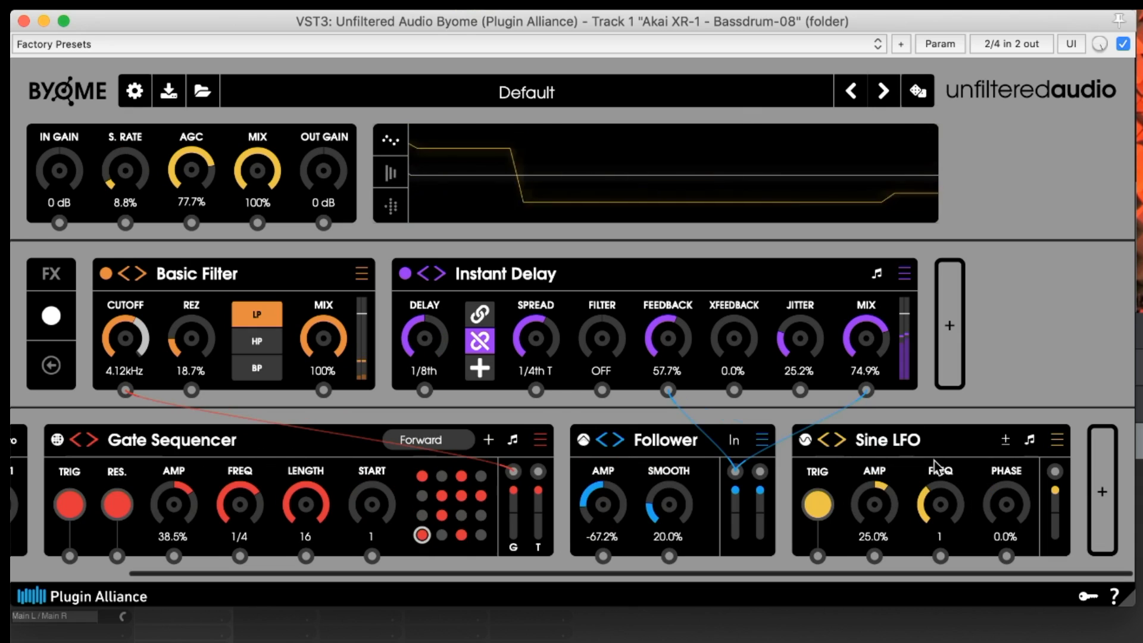
left_click(840, 440)
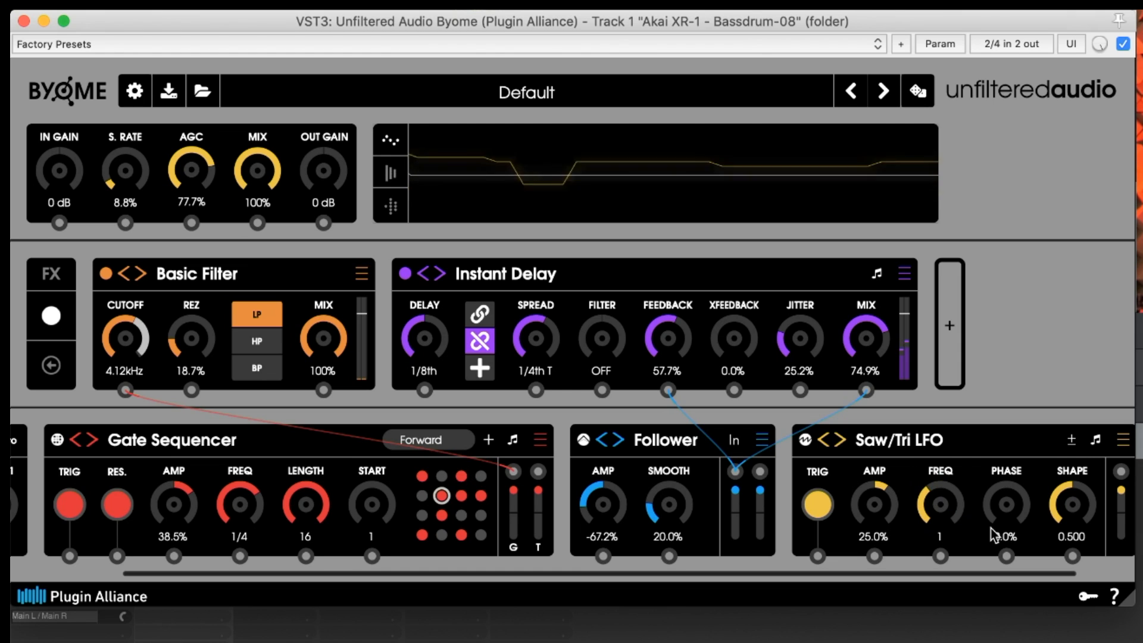
left_click_drag(1070, 511, 1072, 169)
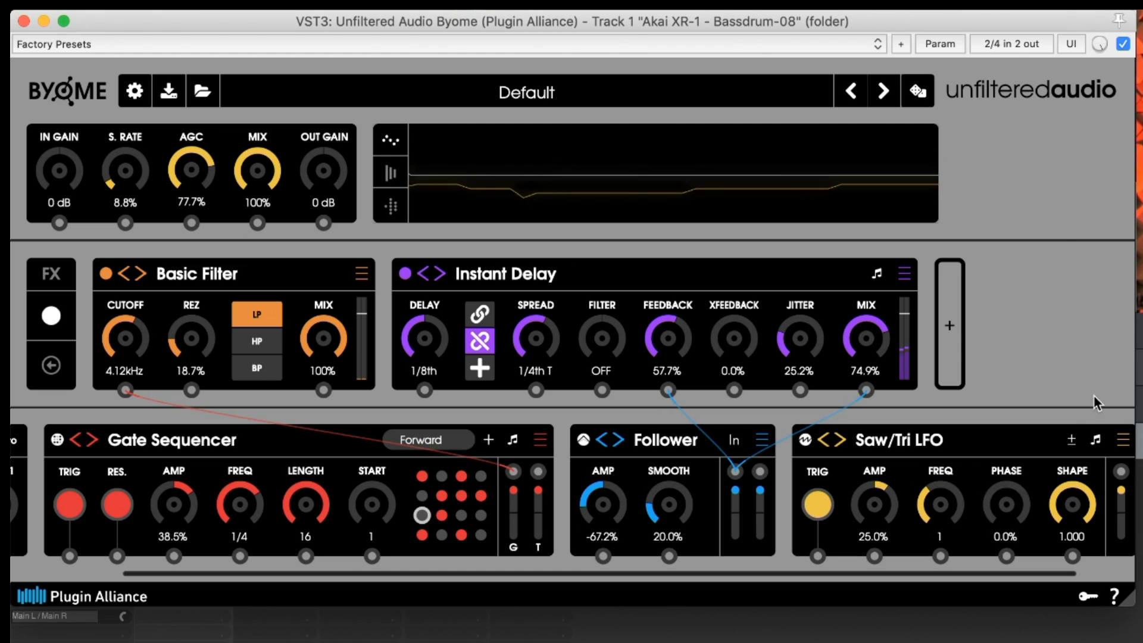
Route the Saw/Tri LFO to the S. Rate control and set the LFO's Freq to 1/2
left_click_drag(1121, 473, 125, 220)
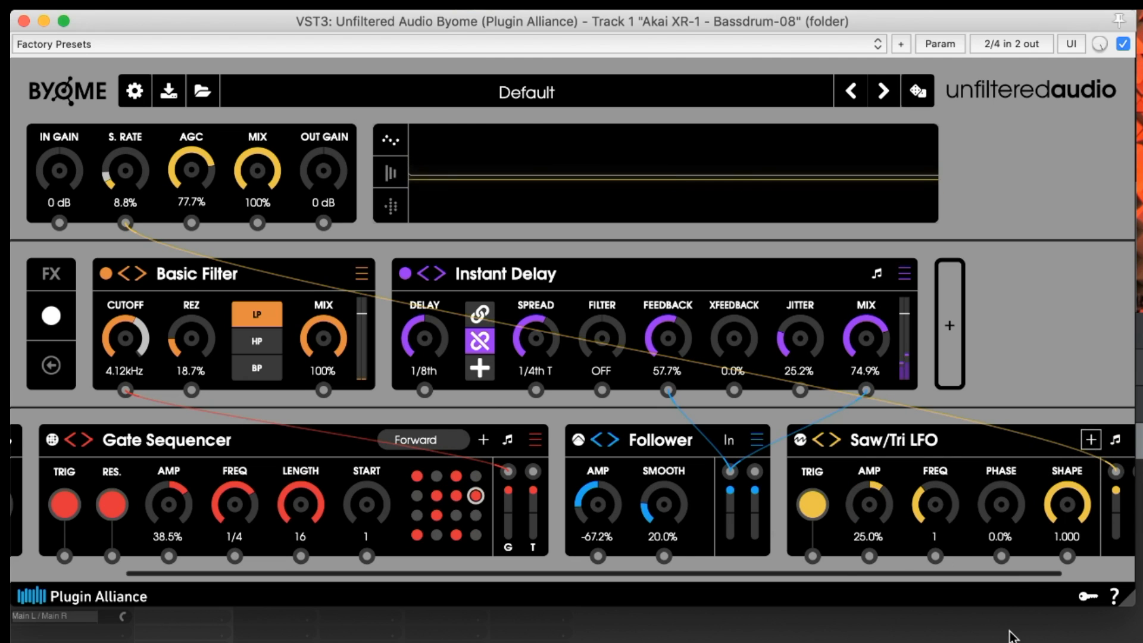
left_click_drag(936, 504, 944, 452)
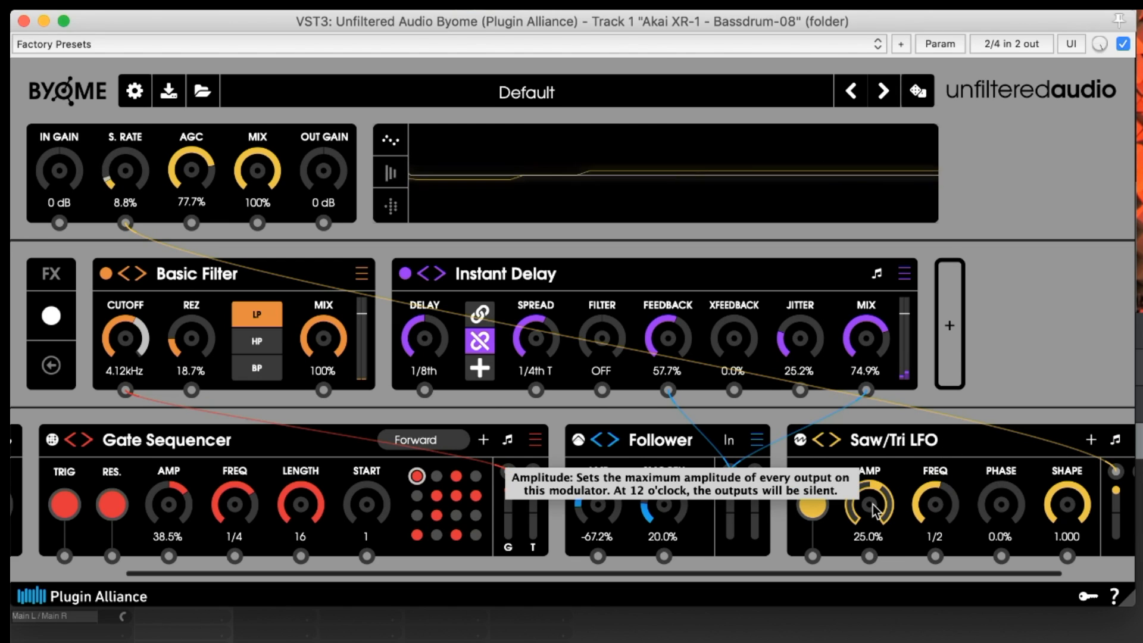
Set the LFO's Amp to 22.8% and sweep its Shape down to 0.000 and back to 1.000
left_click_drag(871, 505, 872, 508)
left_click_drag(1070, 505, 1072, 642)
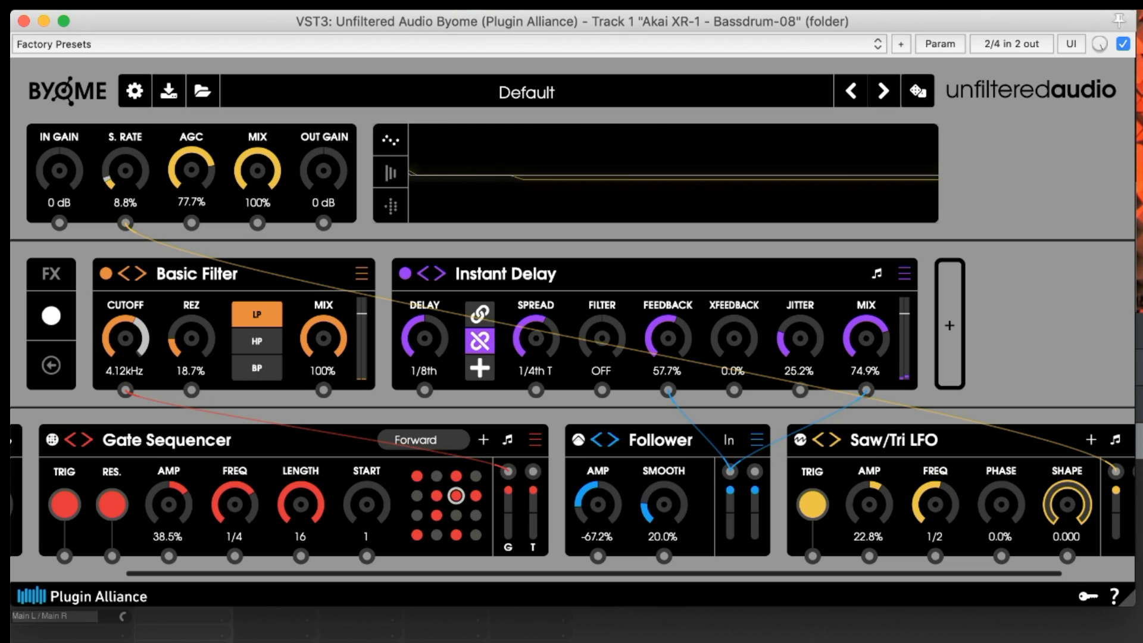
left_click_drag(1077, 551, 1087, 452)
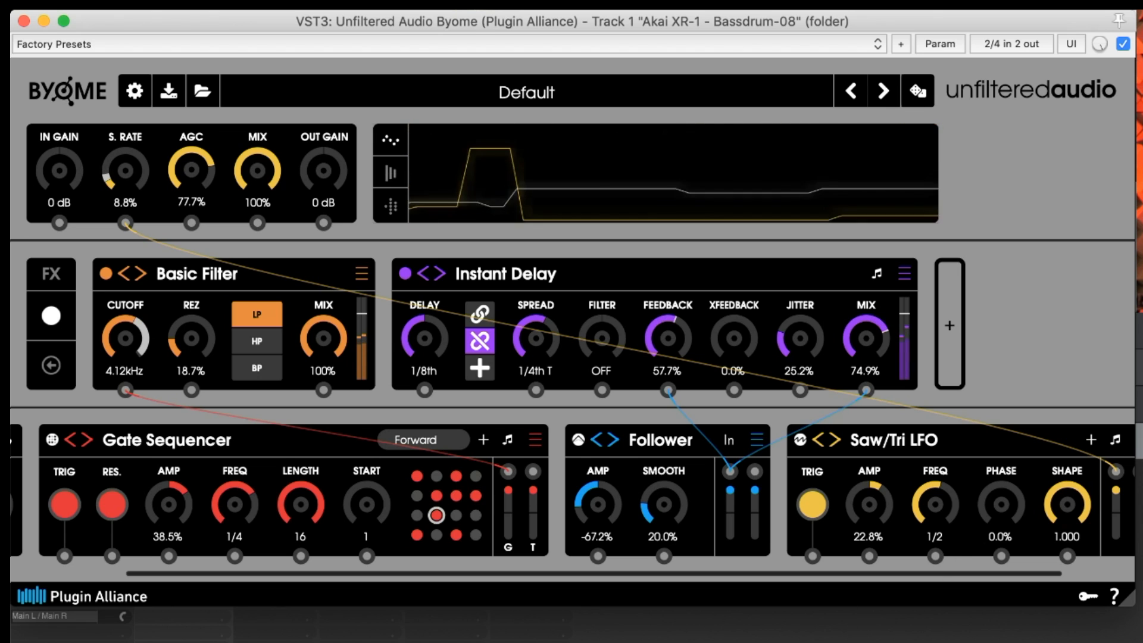
Switch off the Gate Sequencer modulator
left_click(1139, 350)
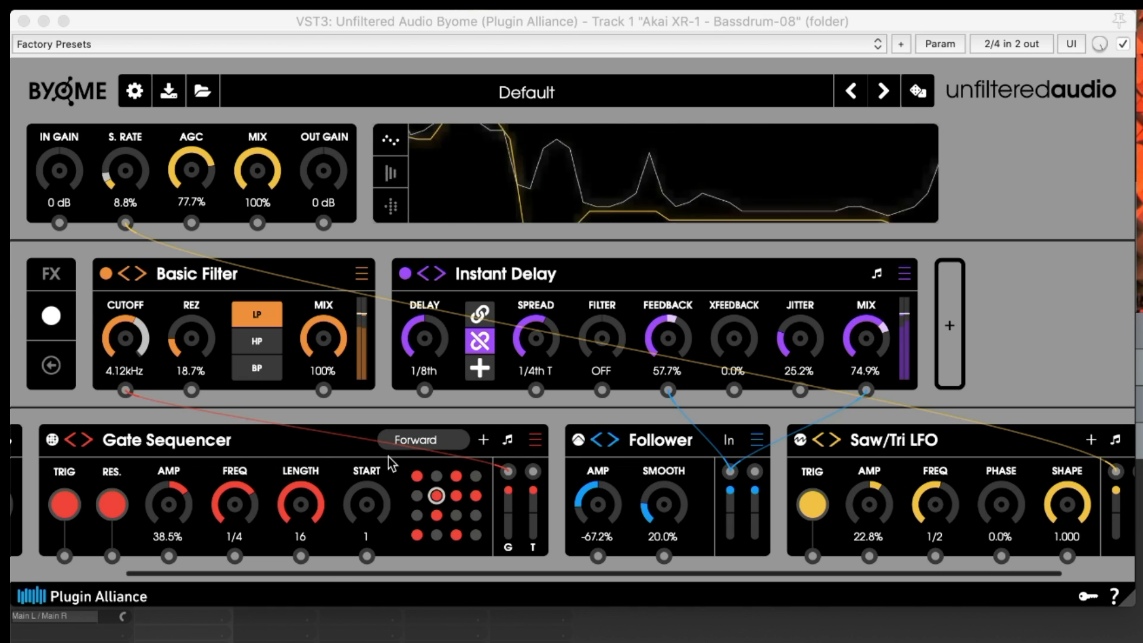
left_click(54, 439)
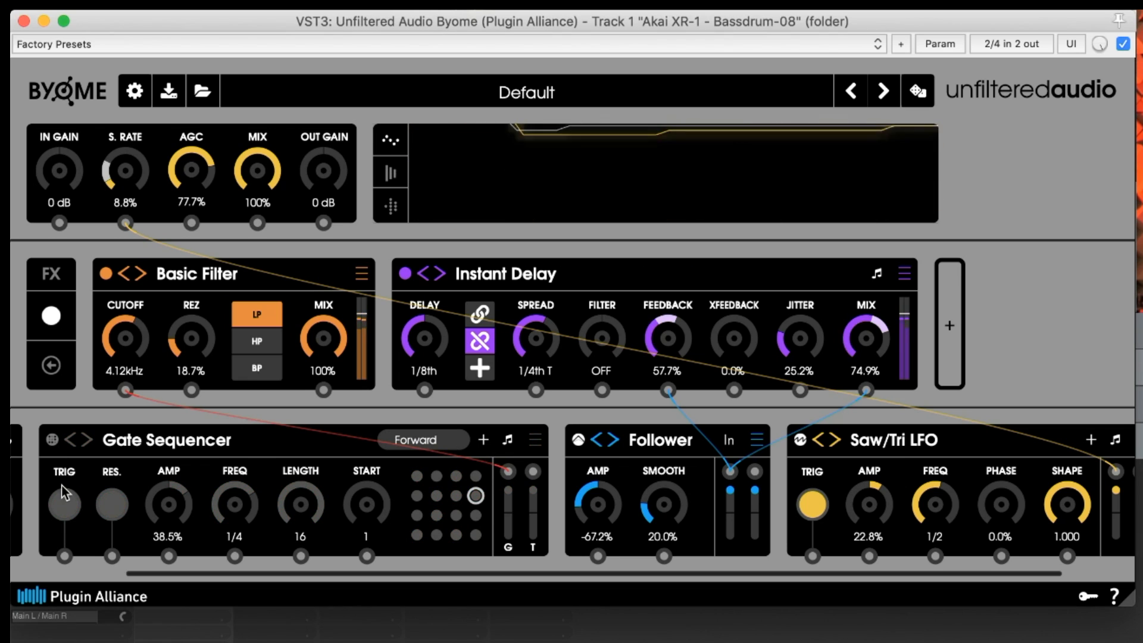
left_click_drag(117, 318, 119, 295)
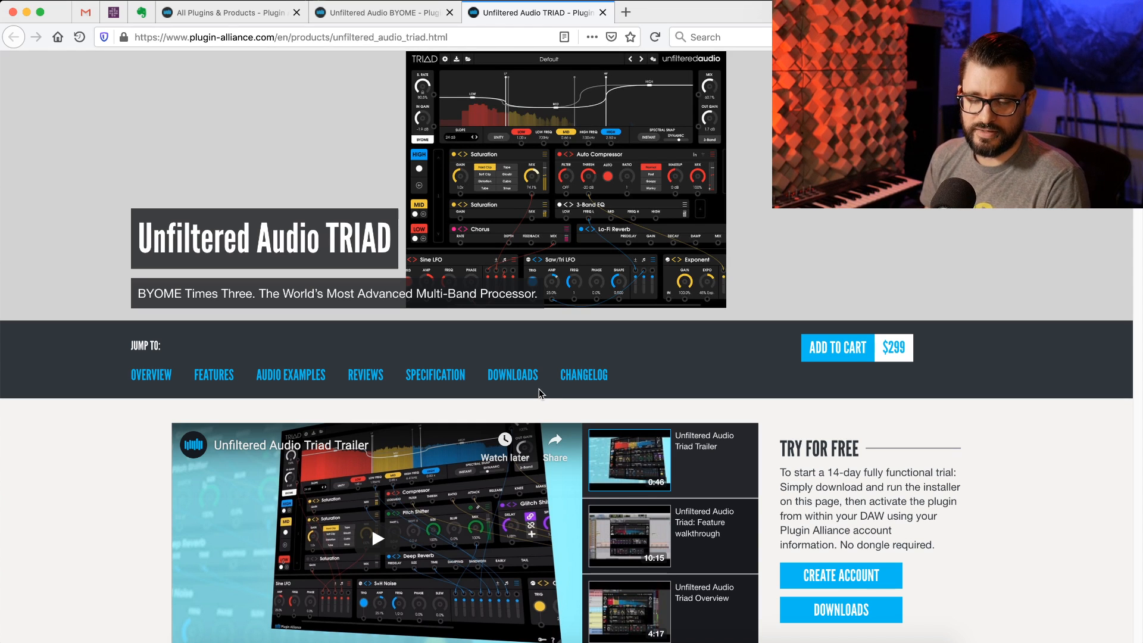
key("super+Tab")
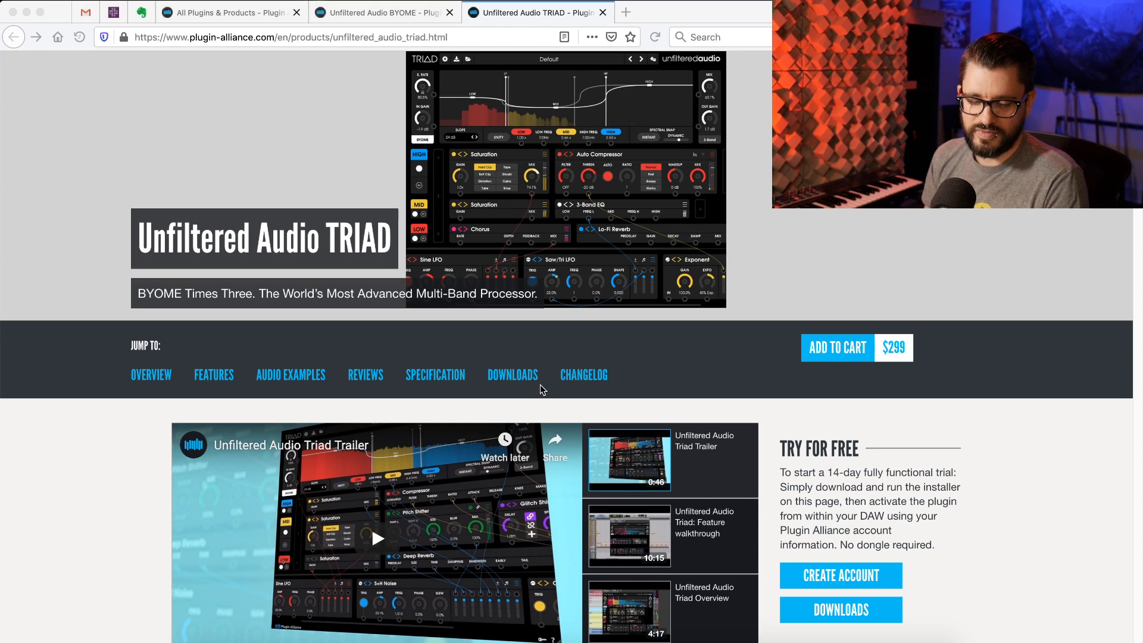